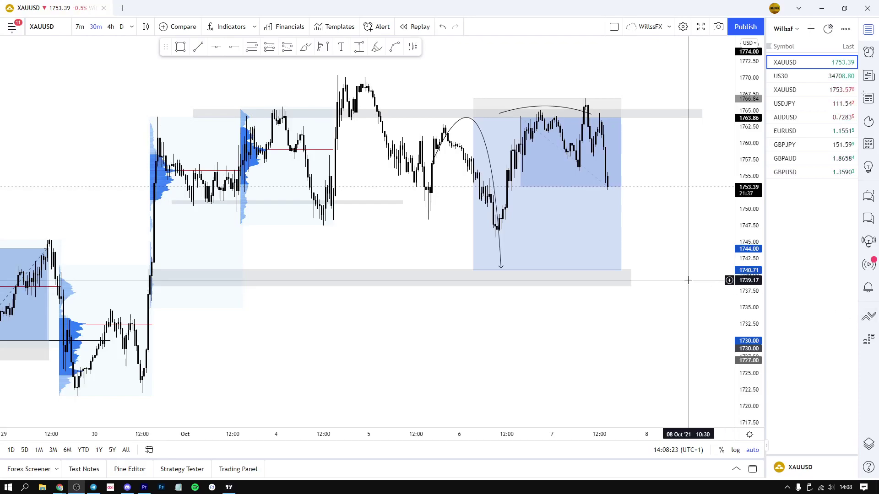
# Switch the XAUUSD chart to the 4-hour timeframe with the late September to early October price action in view
pyautogui.scroll(-3, 688, 280)
pyautogui.moveTo(746, 343); pyautogui.dragTo(746, 297)
pyautogui.moveTo(701, 276); pyautogui.dragTo(752, 280)
pyautogui.scroll(1, 702, 277)
pyautogui.moveTo(691, 287); pyautogui.dragTo(680, 297)
pyautogui.moveTo(752, 251); pyautogui.dragTo(751, 272)
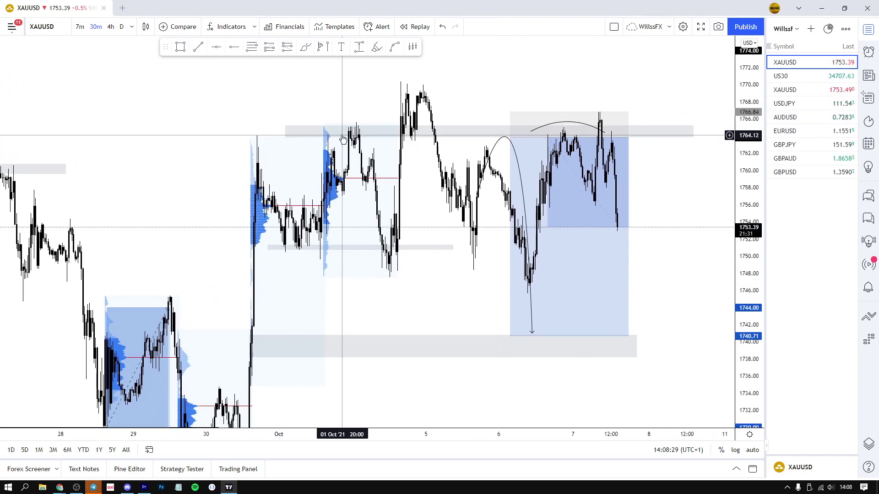
pyautogui.click(106, 31)
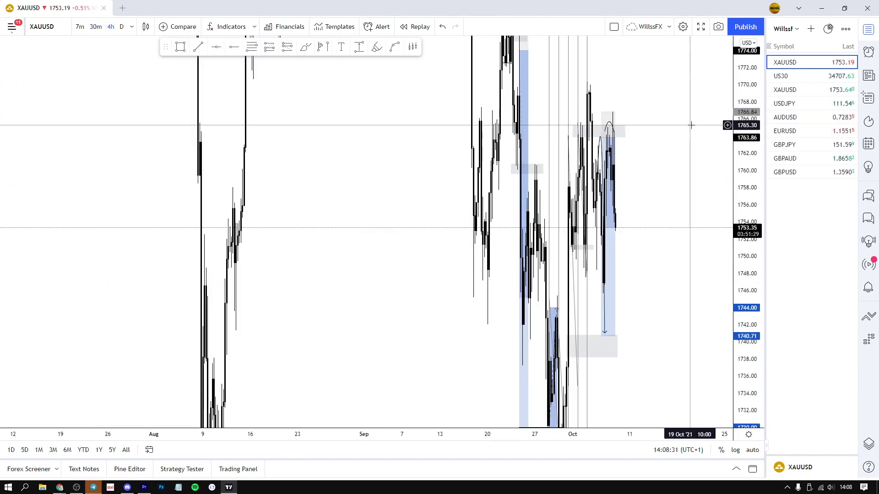
pyautogui.doubleClick(743, 122)
pyautogui.moveTo(635, 149); pyautogui.dragTo(688, 153)
pyautogui.scroll(7, 659, 171)
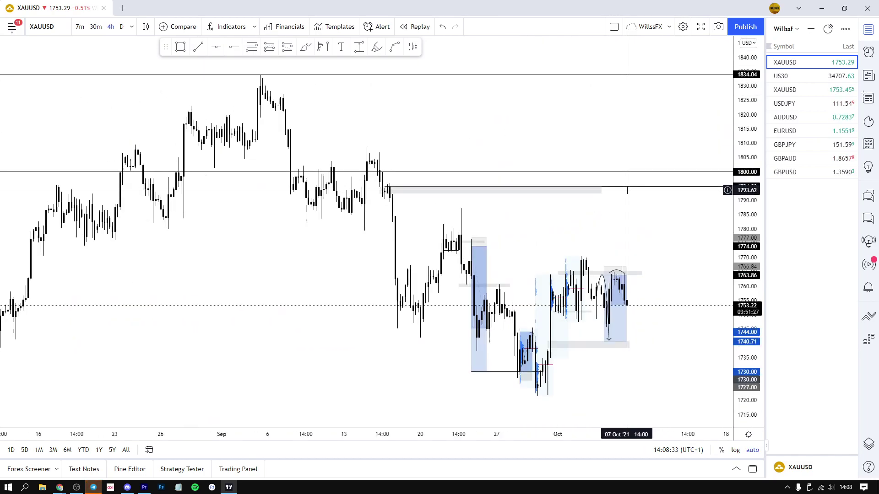
pyautogui.scroll(5, 666, 234)
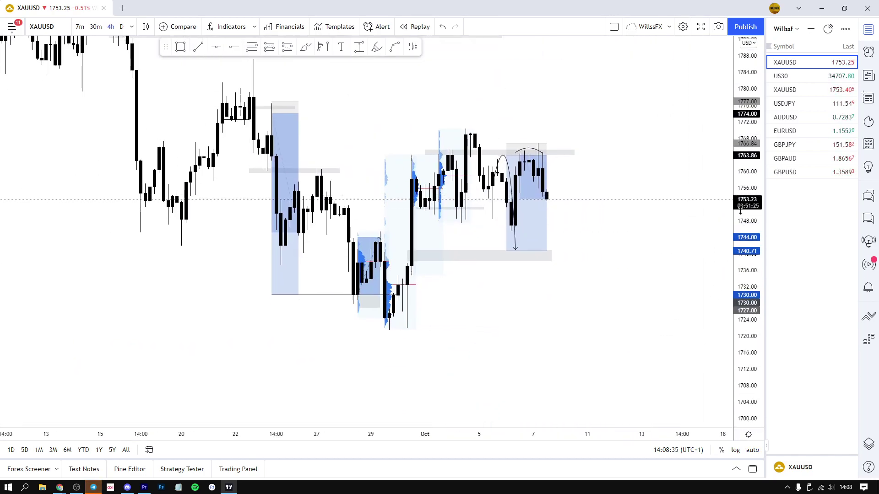
pyautogui.scroll(2, 628, 232)
# Move the arc above the 6–7 October highs into the empty chart space after the latest candles
pyautogui.click(508, 169)
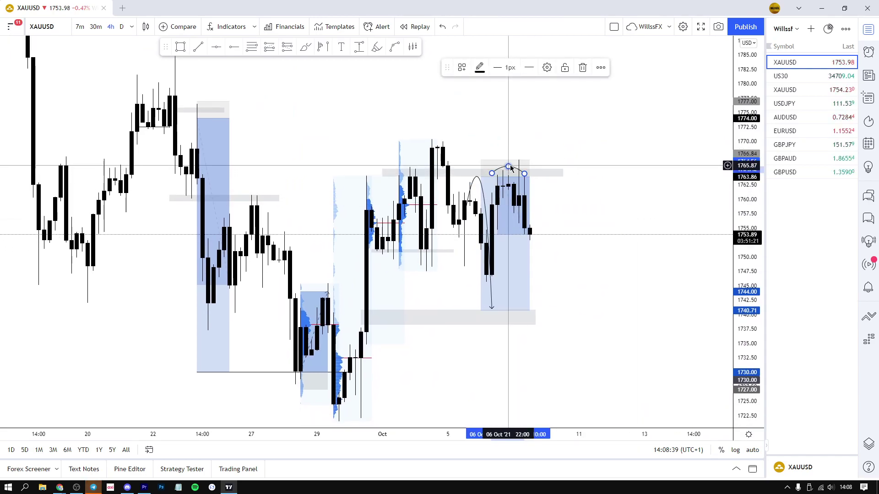
pyautogui.moveTo(516, 170)
pyautogui.mouseDown()
pyautogui.moveTo(555, 141)
pyautogui.moveTo(619, 124)
pyautogui.mouseUp()
pyautogui.moveTo(588, 153); pyautogui.dragTo(655, 159)
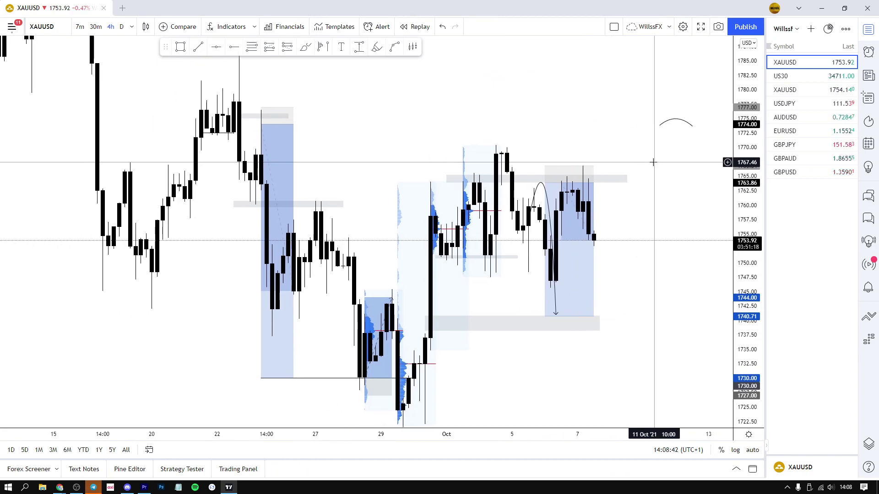
# Delete the two volume profiles covering the 1 October and 4 October price action
pyautogui.click(467, 209)
pyautogui.press('Delete')
pyautogui.click(435, 215)
pyautogui.press('Delete')
pyautogui.moveTo(410, 169); pyautogui.dragTo(370, 163)
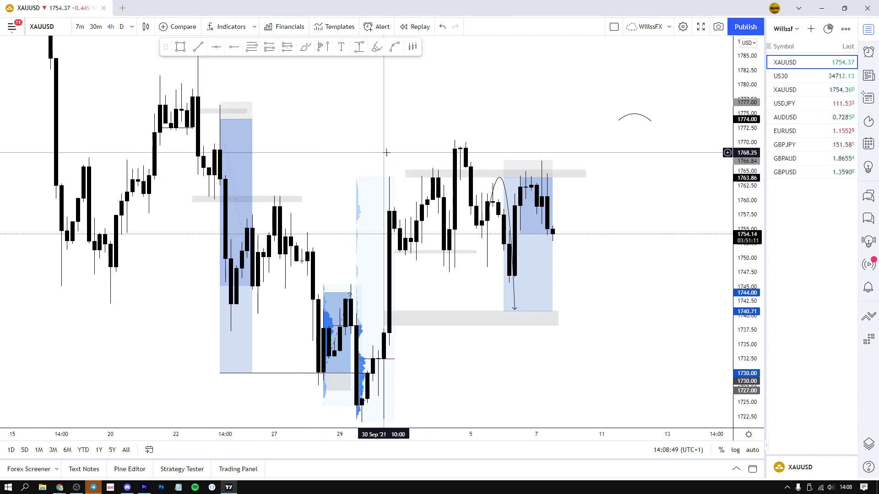
# Draw a grey resistance zone at about 1769 to 1770.5 starting around 23 September and extend its end to about 7 October
pyautogui.click(192, 149)
pyautogui.click(521, 139)
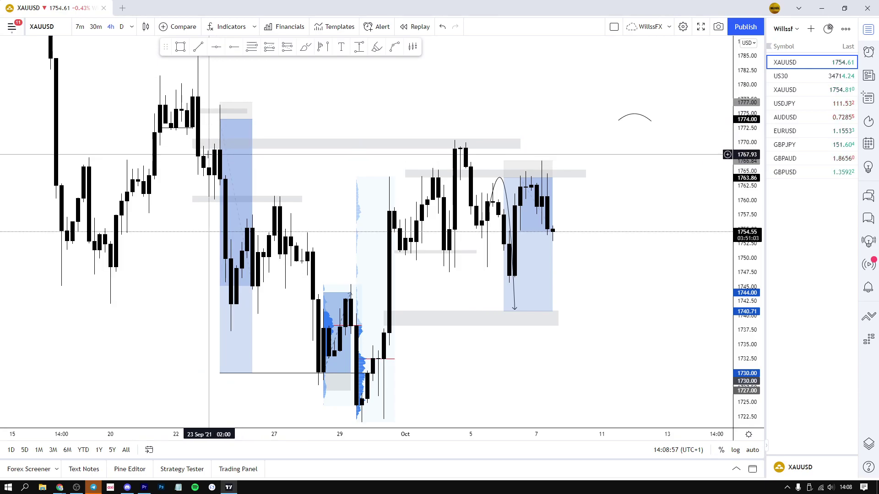
pyautogui.click(247, 302)
pyautogui.click(218, 177)
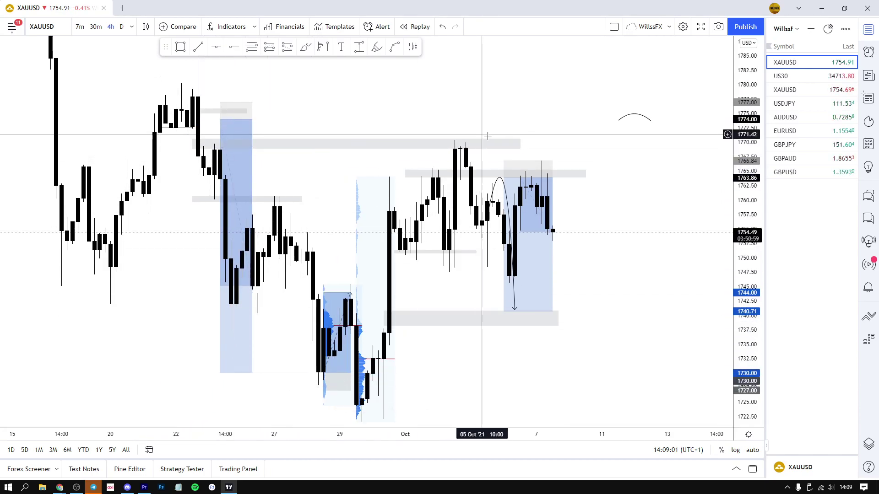
pyautogui.click(520, 143)
pyautogui.moveTo(520, 143); pyautogui.dragTo(546, 143)
pyautogui.click(347, 127)
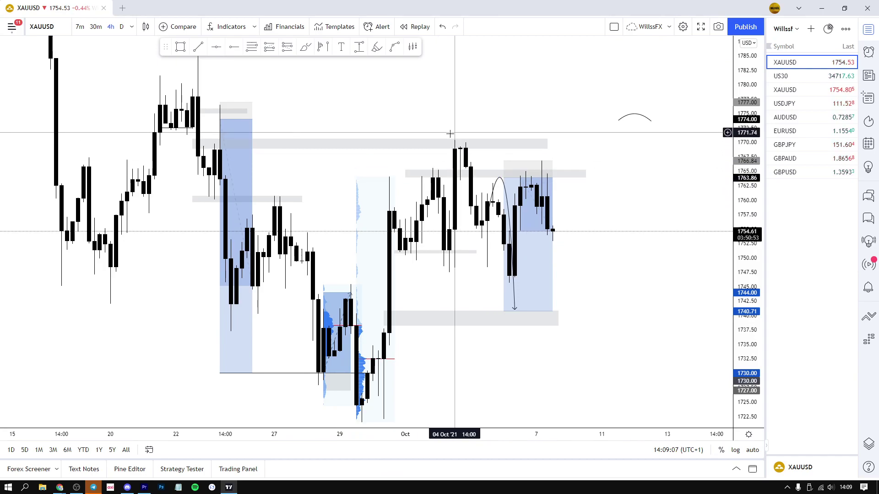
# Start bar replay from 5 October 2021 on the 4-hour chart
pyautogui.click(414, 26)
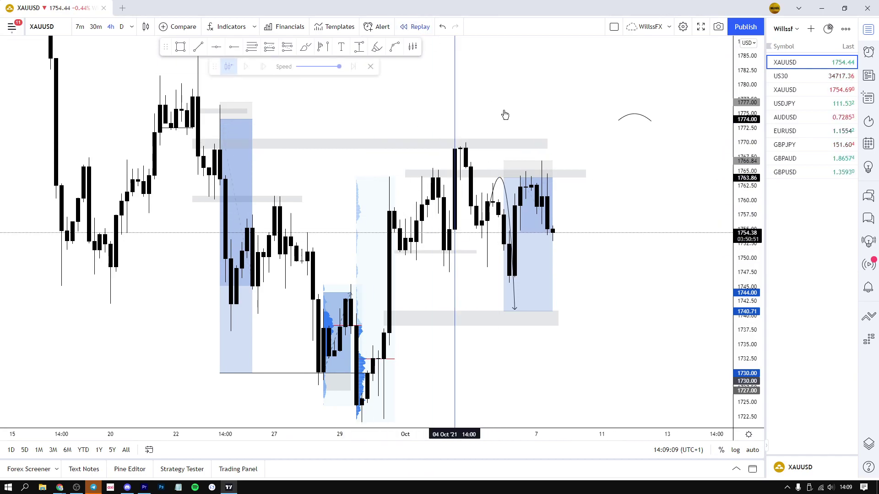
pyautogui.click(484, 124)
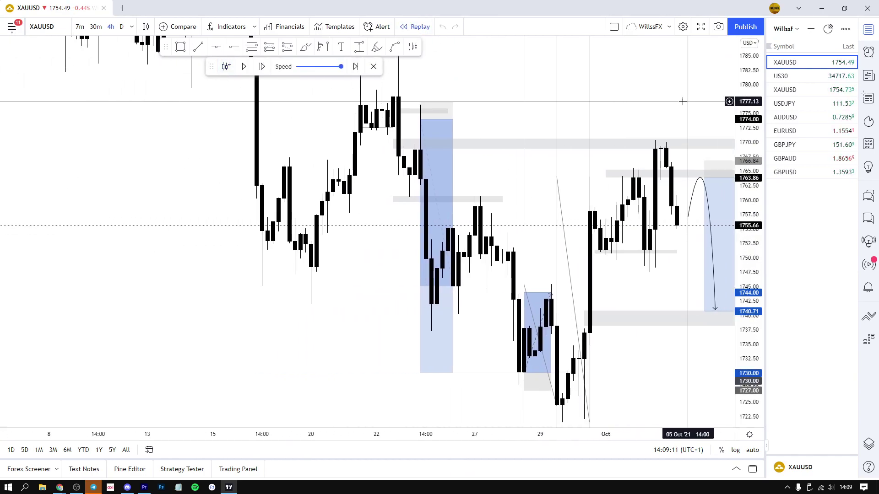
pyautogui.moveTo(676, 102); pyautogui.dragTo(566, 119)
pyautogui.moveTo(745, 279); pyautogui.dragTo(746, 182)
pyautogui.scroll(2, 687, 227)
pyautogui.moveTo(687, 228); pyautogui.dragTo(698, 213)
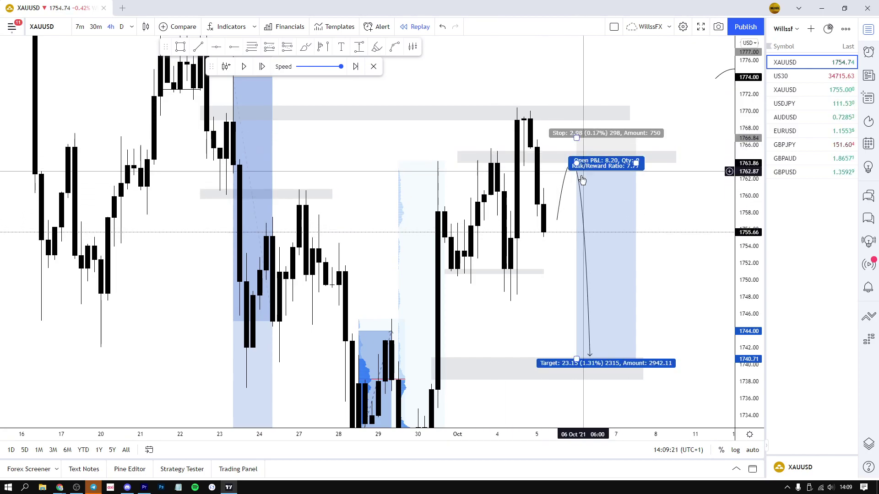
# Place copies of the arc over the two early October highs and over the stop area of the short position
pyautogui.moveTo(675, 316)
pyautogui.mouseDown()
pyautogui.moveTo(663, 316)
pyautogui.moveTo(674, 314)
pyautogui.mouseUp()
pyautogui.scroll(1, 675, 314)
pyautogui.moveTo(746, 309); pyautogui.dragTo(742, 291)
pyautogui.moveTo(676, 288); pyautogui.dragTo(639, 269)
pyautogui.moveTo(746, 218); pyautogui.dragTo(746, 271)
pyautogui.moveTo(693, 89)
pyautogui.mouseDown()
pyautogui.moveTo(576, 129)
pyautogui.moveTo(425, 158)
pyautogui.moveTo(446, 134)
pyautogui.moveTo(488, 121)
pyautogui.moveTo(484, 99)
pyautogui.moveTo(531, 114)
pyautogui.moveTo(553, 154)
pyautogui.mouseUp()
pyautogui.hotkey('ctrl', 'c')
pyautogui.hotkey('ctrl', 'v')
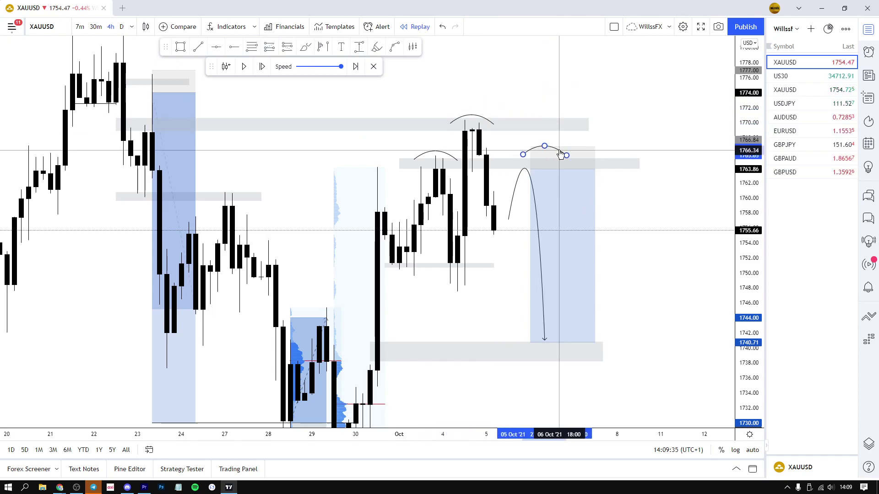
pyautogui.click(508, 202)
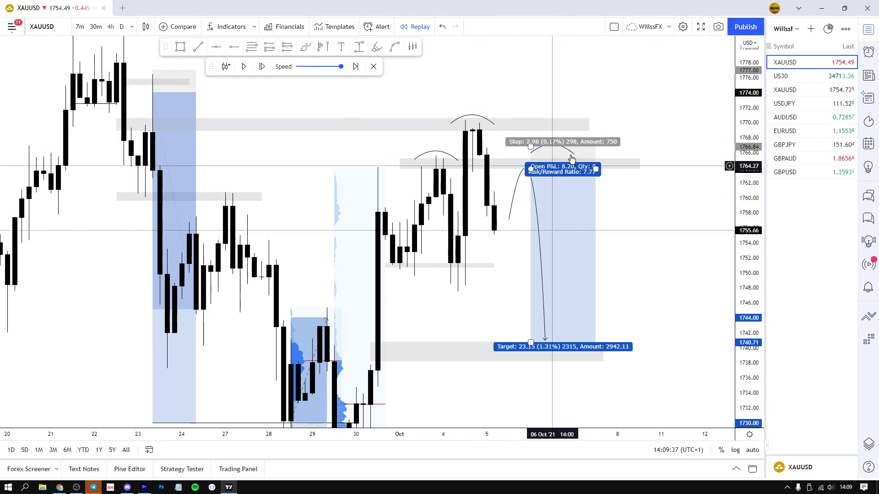
pyautogui.click(526, 141)
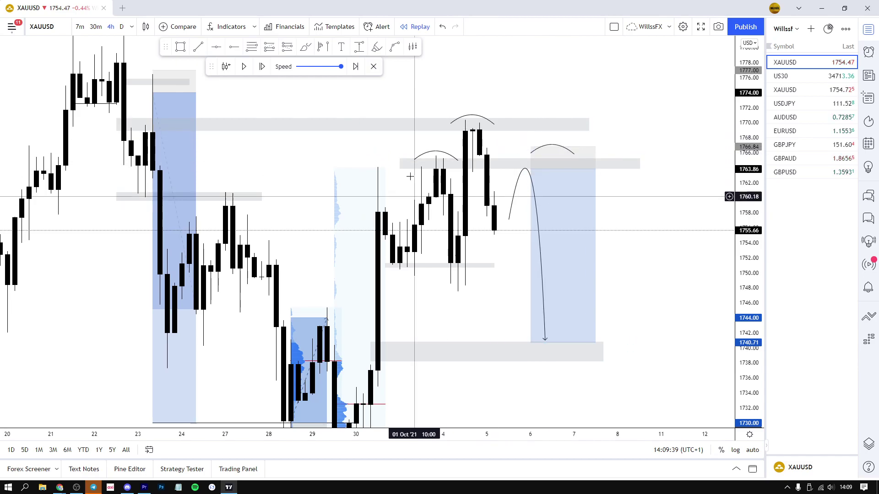
# Mark the double-top swings, the neckline near 1751 and a break below it to about 1747 with the Highlighter
pyautogui.click(379, 47)
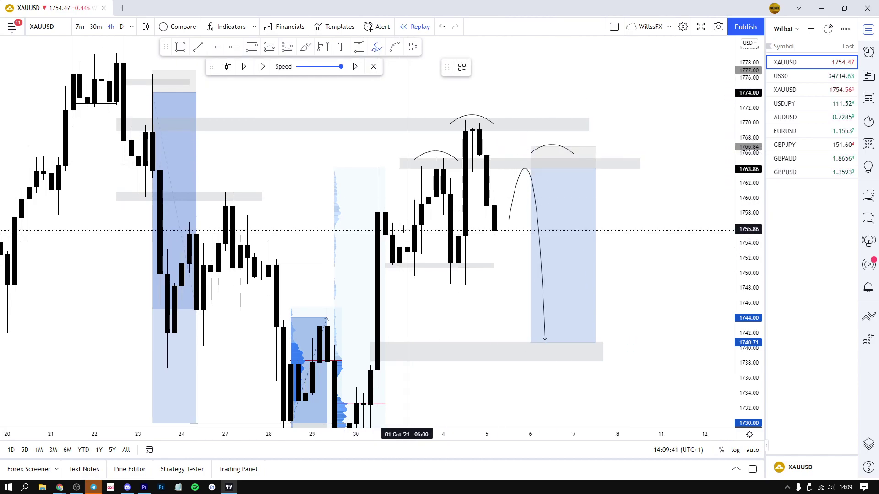
pyautogui.moveTo(391, 260)
pyautogui.mouseDown()
pyautogui.moveTo(428, 169)
pyautogui.moveTo(458, 258)
pyautogui.moveTo(394, 264)
pyautogui.moveTo(486, 263)
pyautogui.moveTo(473, 183)
pyautogui.moveTo(480, 130)
pyautogui.moveTo(510, 270)
pyautogui.mouseUp()
pyautogui.moveTo(443, 268); pyautogui.dragTo(589, 262)
pyautogui.moveTo(502, 264)
pyautogui.mouseDown()
pyautogui.moveTo(530, 168)
pyautogui.moveTo(545, 311)
pyautogui.moveTo(580, 265)
pyautogui.moveTo(611, 399)
pyautogui.mouseUp()
pyautogui.click(446, 32)
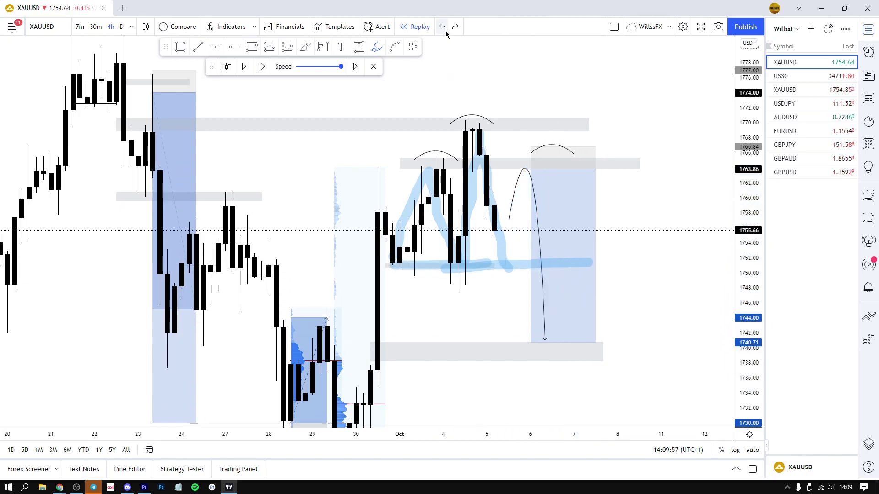
pyautogui.moveTo(501, 259); pyautogui.dragTo(516, 296)
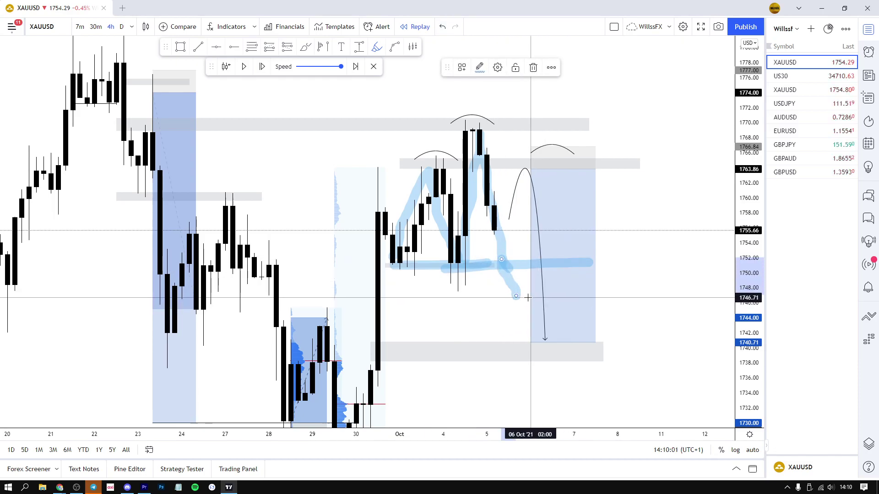
# Highlight a rebound to the 1764 zone, the zone itself and a drop from it, then undo those strokes
pyautogui.moveTo(517, 295); pyautogui.dragTo(545, 170)
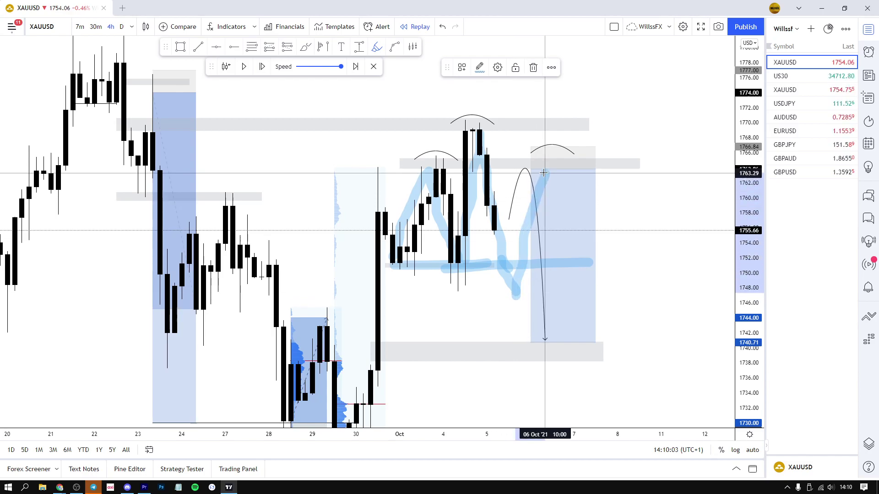
pyautogui.moveTo(400, 171)
pyautogui.mouseDown()
pyautogui.moveTo(610, 155)
pyautogui.moveTo(589, 166)
pyautogui.mouseUp()
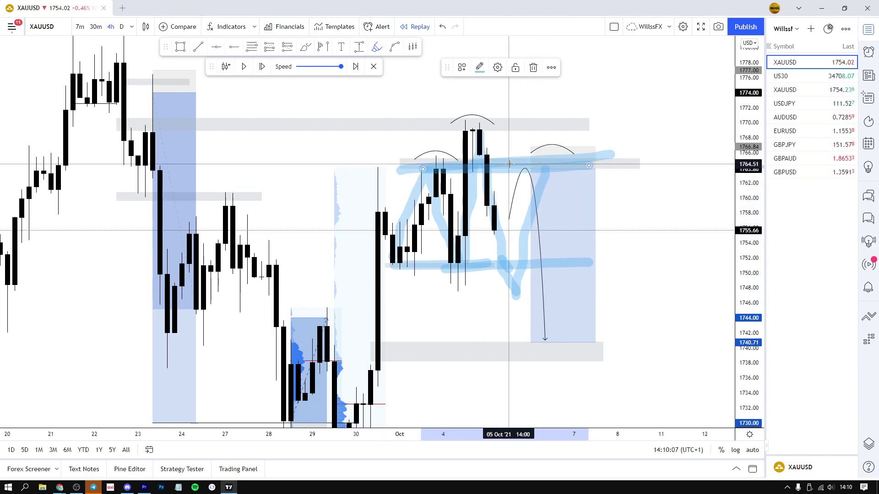
pyautogui.moveTo(546, 169); pyautogui.dragTo(617, 427)
pyautogui.click(443, 27)
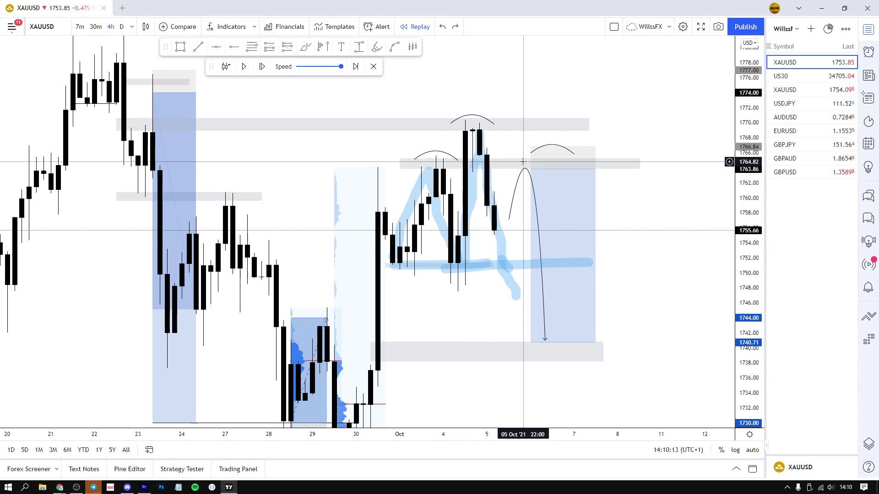
# Advance the replay one candle and draw a Fib Retracement from 1769.15 at the 5 October high down to 1755.61
pyautogui.click(263, 66)
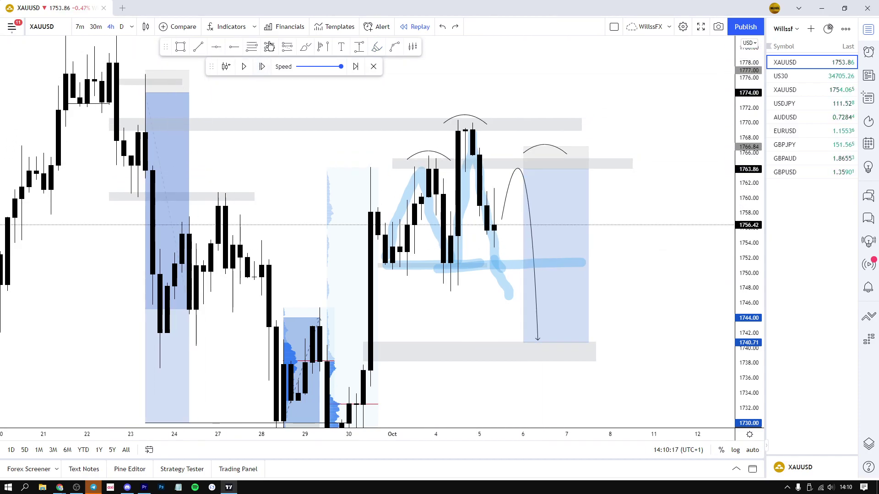
pyautogui.click(460, 67)
pyautogui.click(490, 139)
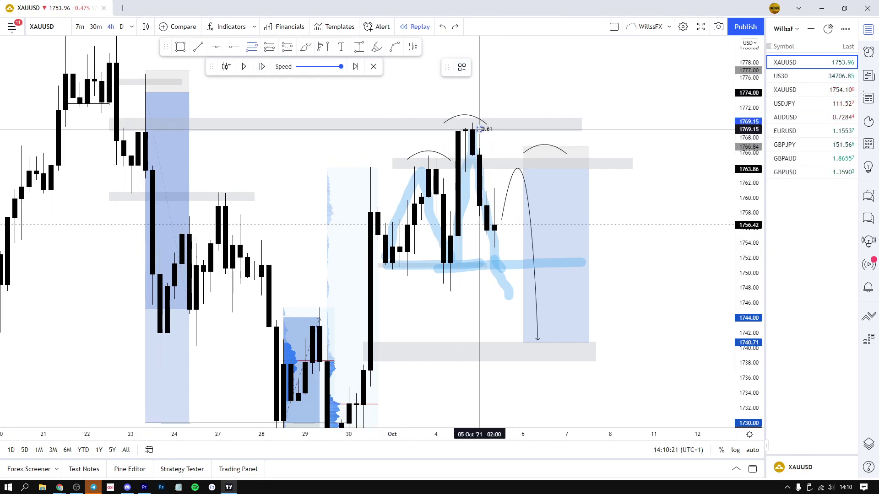
pyautogui.click(620, 231)
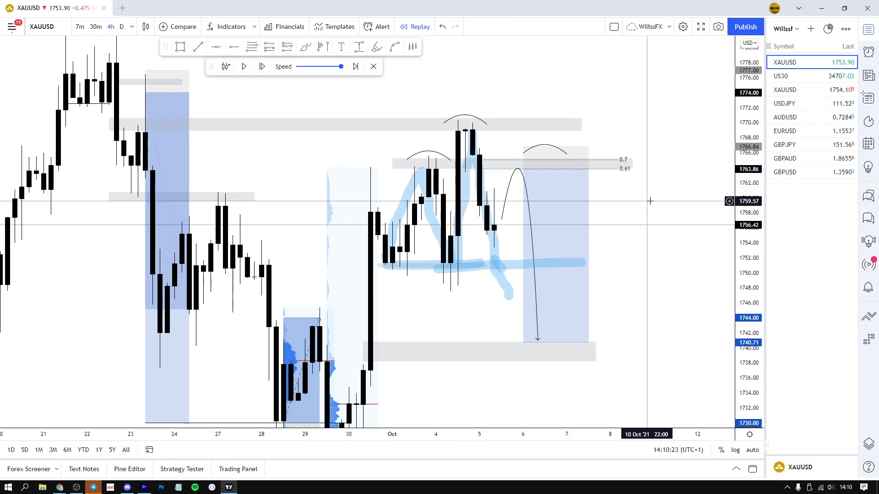
# Enable an additional red level on the Fib Retracement and set it to 0.786
pyautogui.click(626, 172)
pyautogui.click(528, 68)
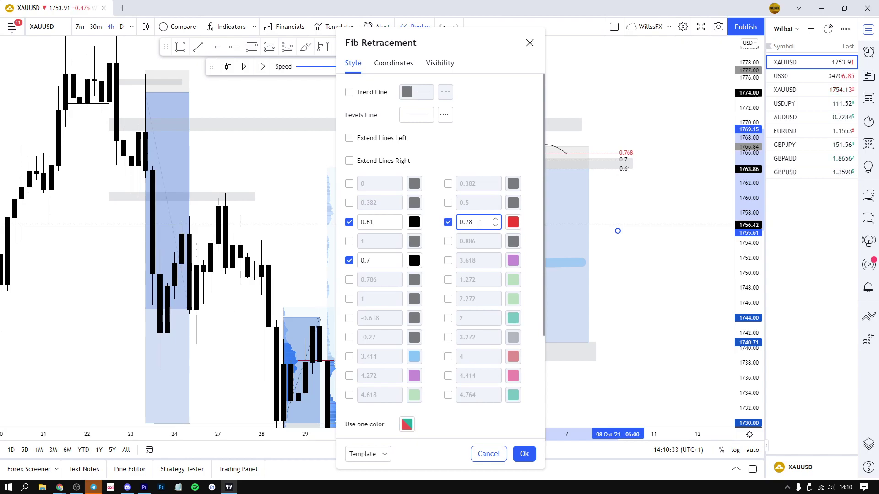
pyautogui.click(531, 460)
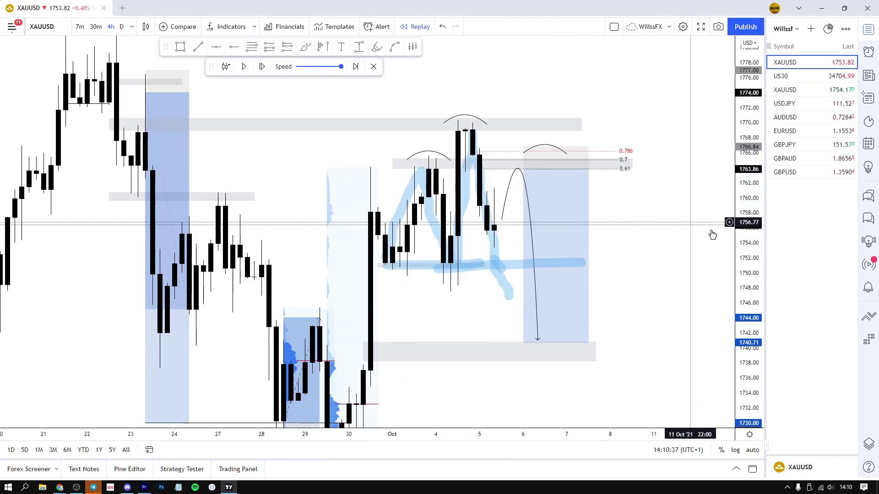
# Delete the highlighter strokes over the double top and its neckline
pyautogui.scroll(2, 716, 230)
pyautogui.click(475, 276)
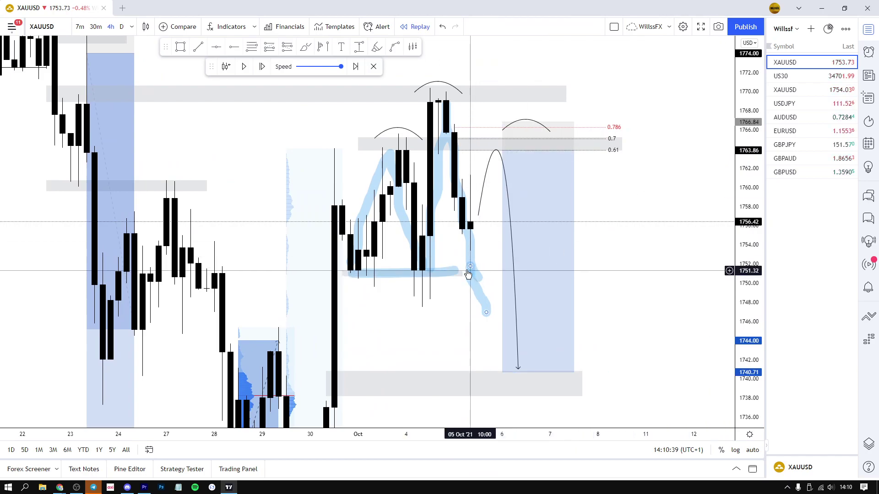
pyautogui.press('Delete')
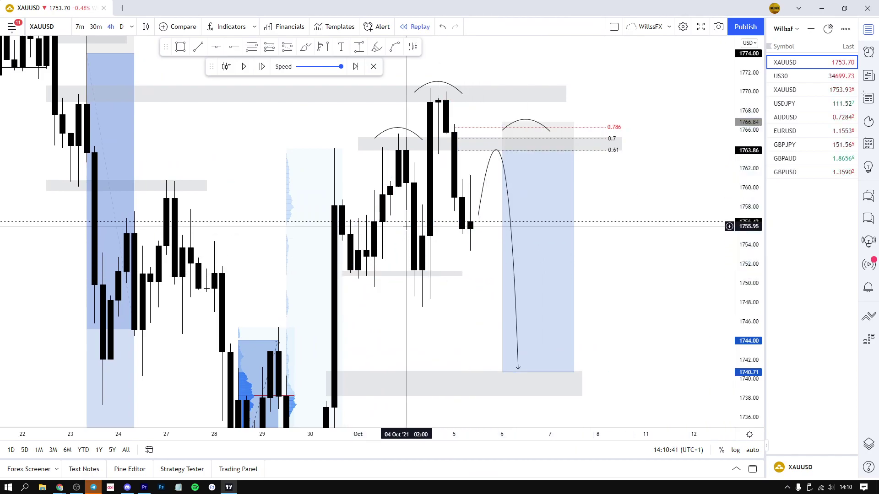
# Examine the 5 October price action on the 30-minute chart and return to the 4-hour chart
pyautogui.moveTo(461, 167); pyautogui.dragTo(446, 182)
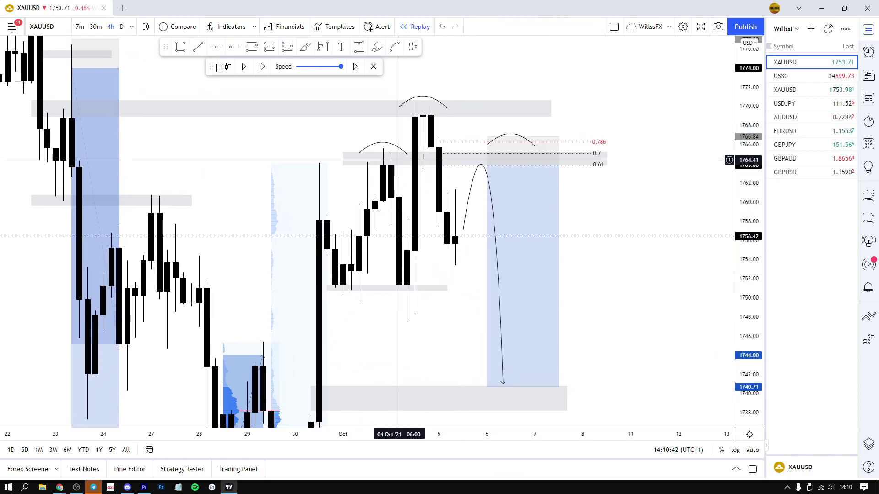
pyautogui.click(96, 27)
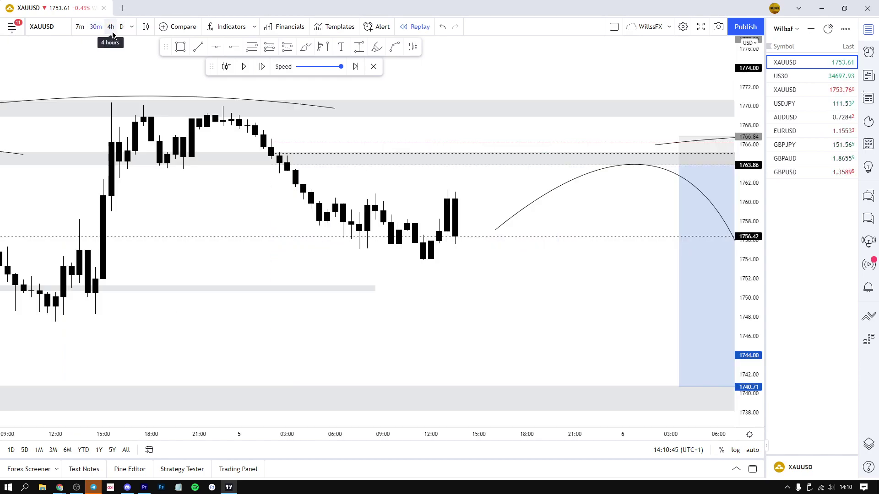
pyautogui.click(112, 30)
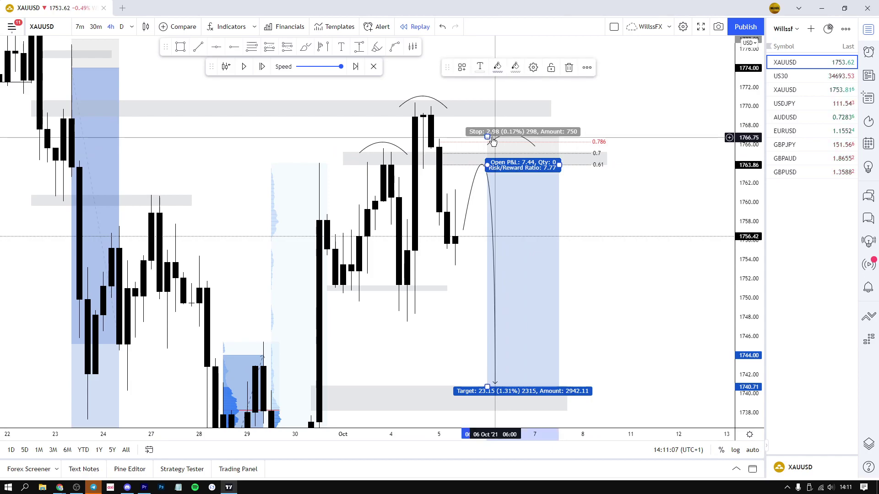
# Set the short position's stop level to 300 ticks and advance the replay one candle
pyautogui.doubleClick(491, 140)
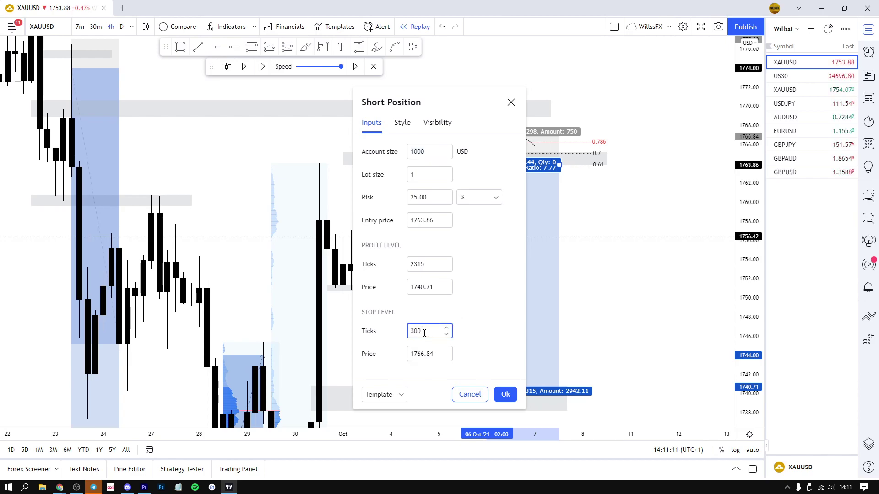
pyautogui.click(506, 394)
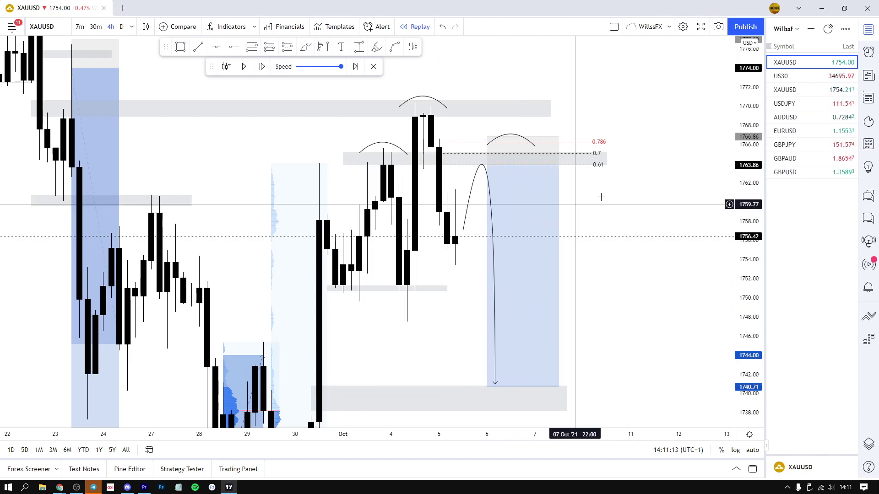
pyautogui.click(265, 67)
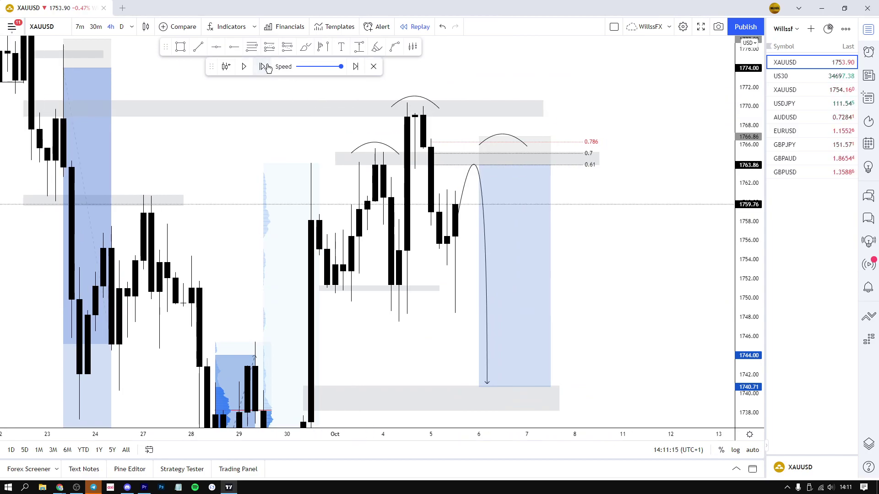
# Advance the bar replay by five 4-hour candles, into 6 October
pyautogui.click(265, 67)
pyautogui.click(266, 67)
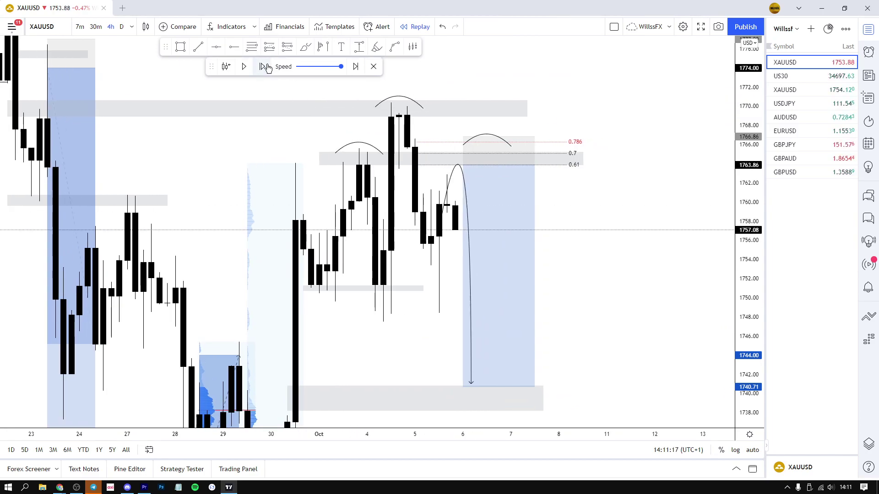
pyautogui.click(266, 67)
pyautogui.click(265, 66)
pyautogui.click(266, 67)
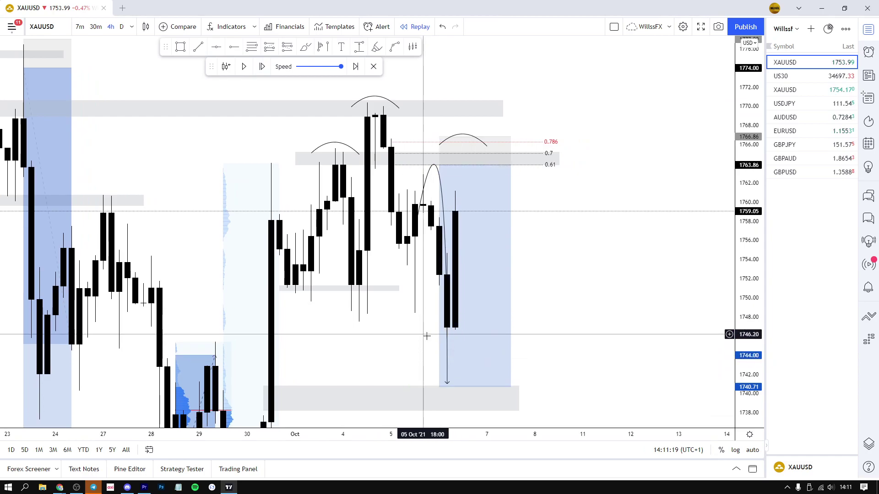
pyautogui.click(448, 386)
pyautogui.click(441, 387)
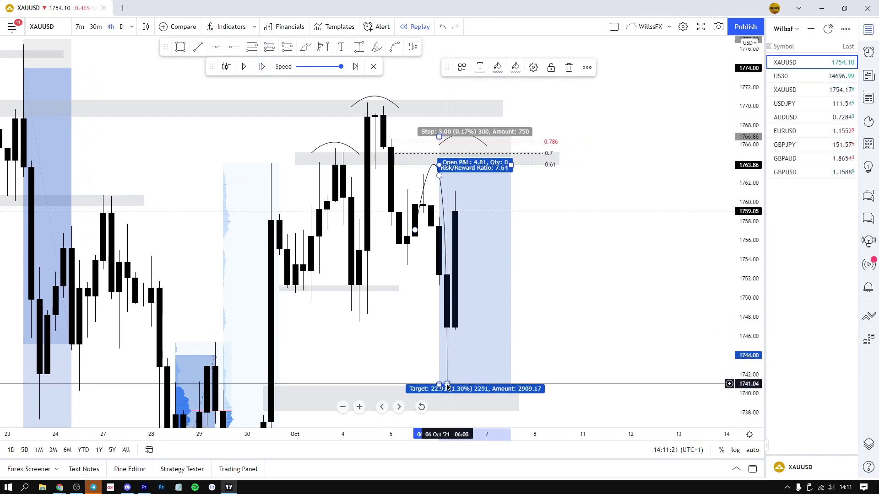
pyautogui.moveTo(447, 385); pyautogui.dragTo(439, 383)
pyautogui.click(442, 30)
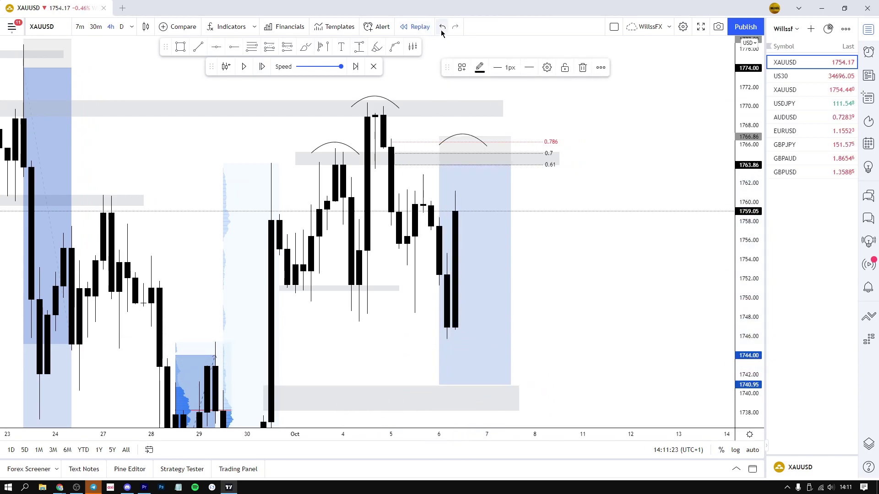
pyautogui.click(518, 268)
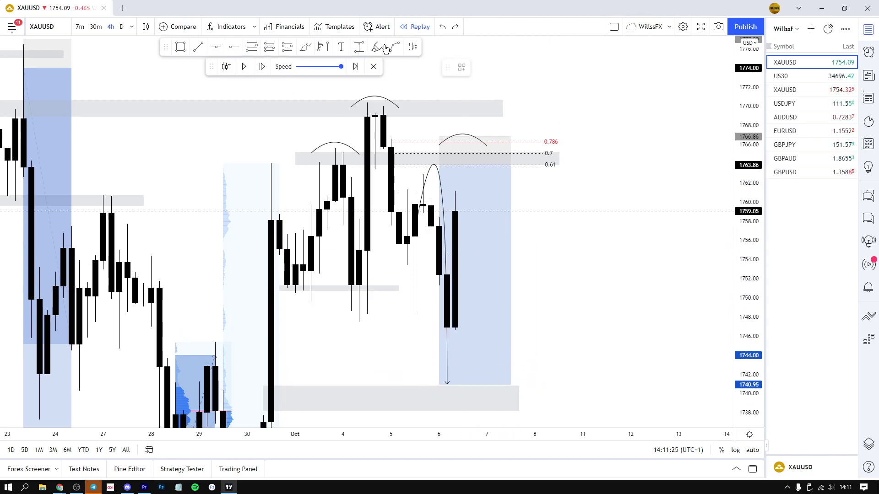
# Highlight the head-and-shoulders swings and the shoulder-level resistance zone, and undo the strokes
pyautogui.moveTo(287, 293)
pyautogui.mouseDown()
pyautogui.moveTo(323, 193)
pyautogui.moveTo(383, 110)
pyautogui.moveTo(418, 308)
pyautogui.moveTo(450, 273)
pyautogui.moveTo(480, 158)
pyautogui.mouseUp()
pyautogui.moveTo(304, 157); pyautogui.dragTo(592, 164)
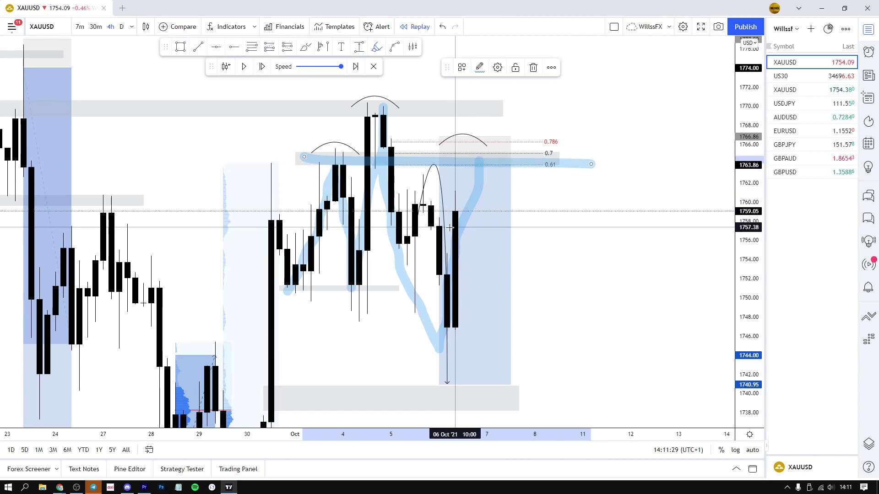
pyautogui.hotkey('ctrl', 'z')
pyautogui.hotkey('ctrl', 'z')
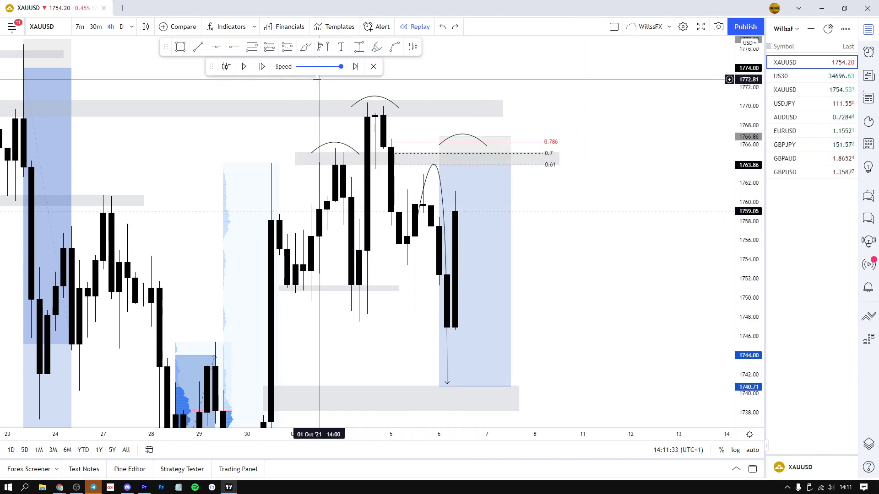
# Advance the bar replay candle by candle up to the latest 7 October candle
pyautogui.click(263, 68)
pyautogui.click(264, 73)
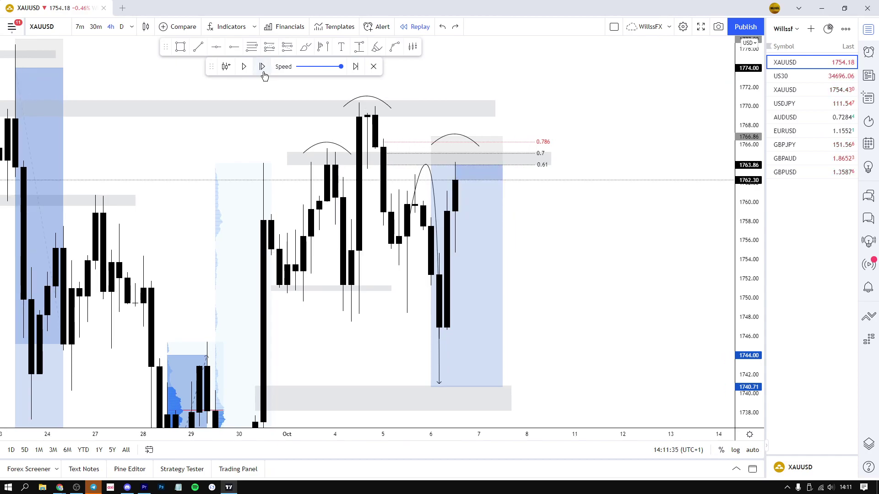
pyautogui.click(263, 67)
pyautogui.click(262, 68)
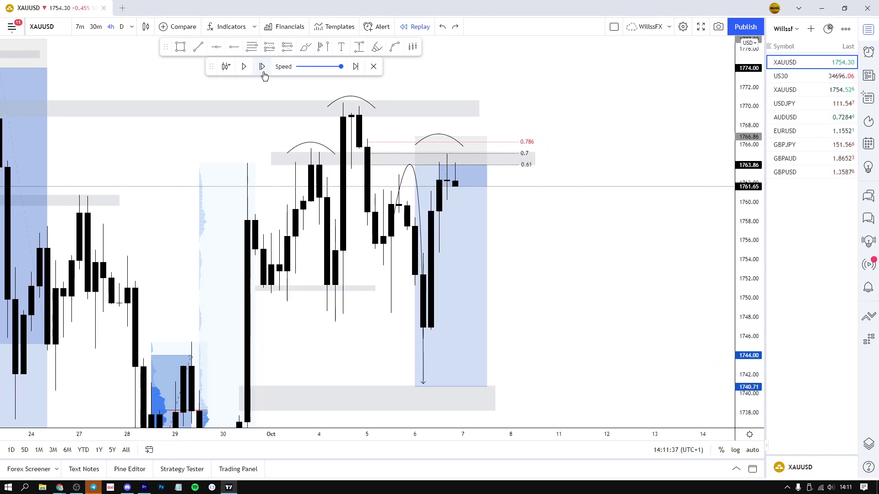
pyautogui.click(263, 68)
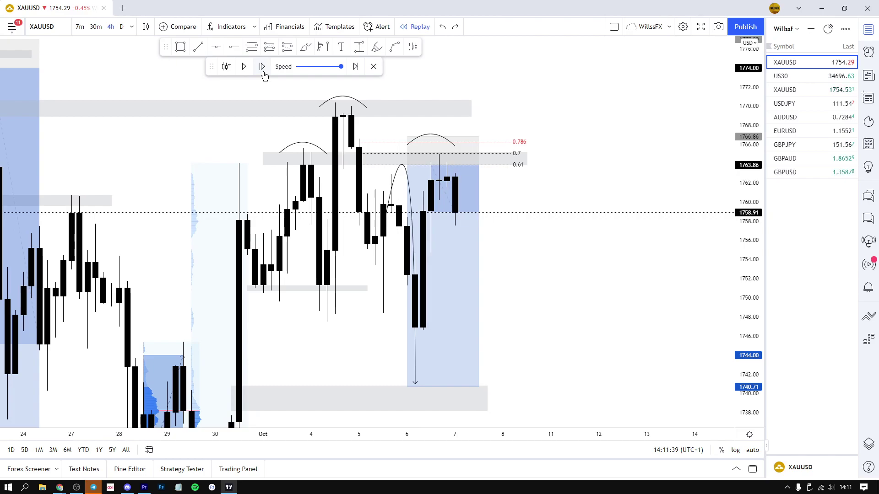
pyautogui.click(263, 67)
pyautogui.click(264, 75)
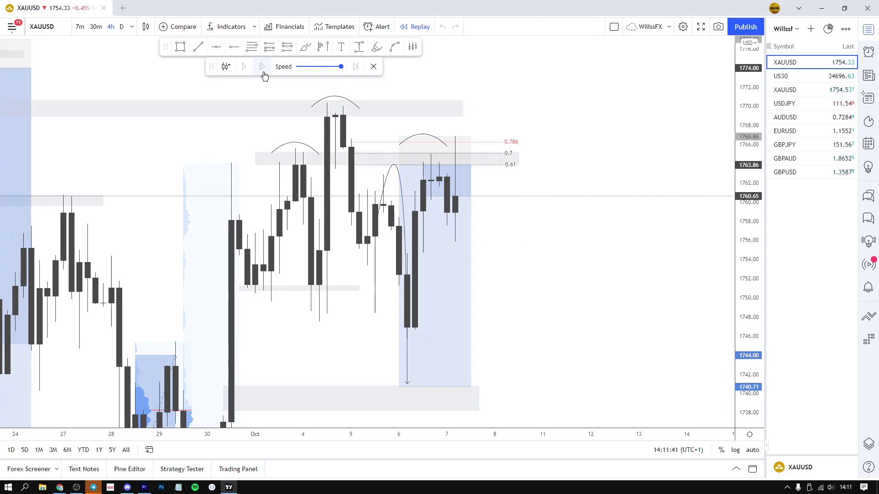
pyautogui.click(264, 72)
# Set the short position's stop level to 298 ticks
pyautogui.moveTo(691, 192); pyautogui.dragTo(593, 175)
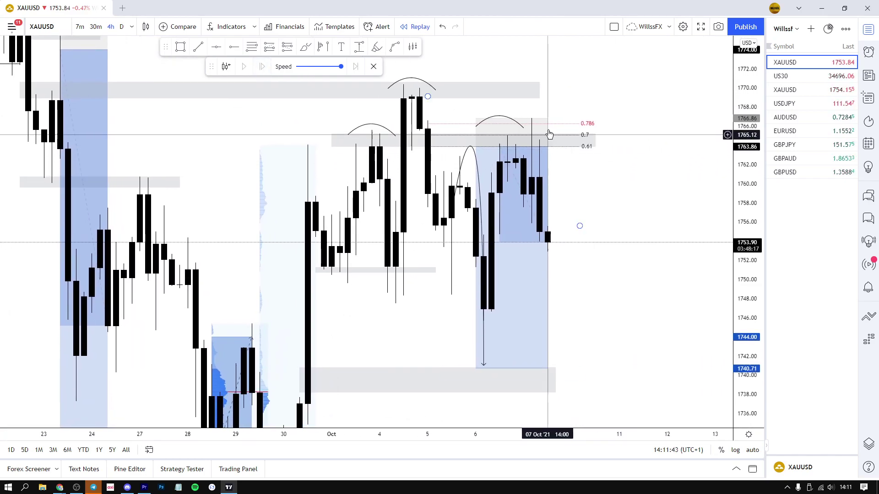
pyautogui.moveTo(586, 126); pyautogui.dragTo(603, 169)
pyautogui.moveTo(752, 296); pyautogui.dragTo(751, 145)
pyautogui.moveTo(680, 145); pyautogui.dragTo(727, 256)
pyautogui.moveTo(759, 298); pyautogui.dragTo(759, 290)
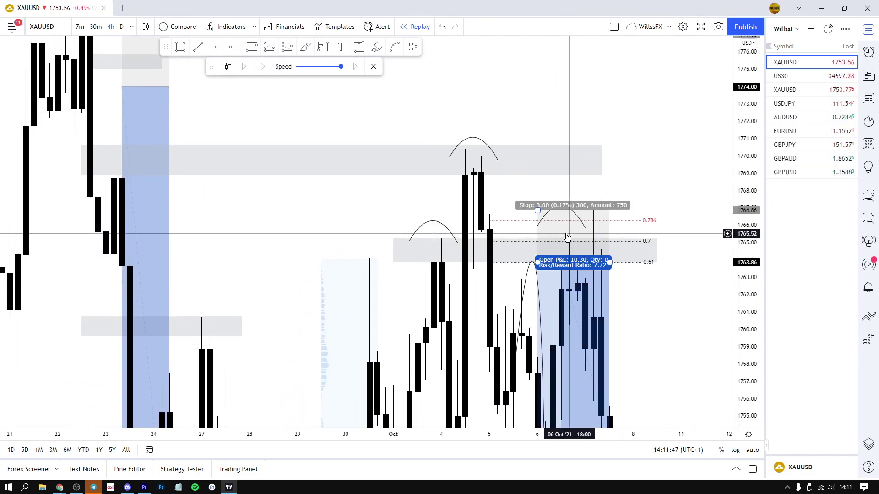
pyautogui.doubleClick(567, 238)
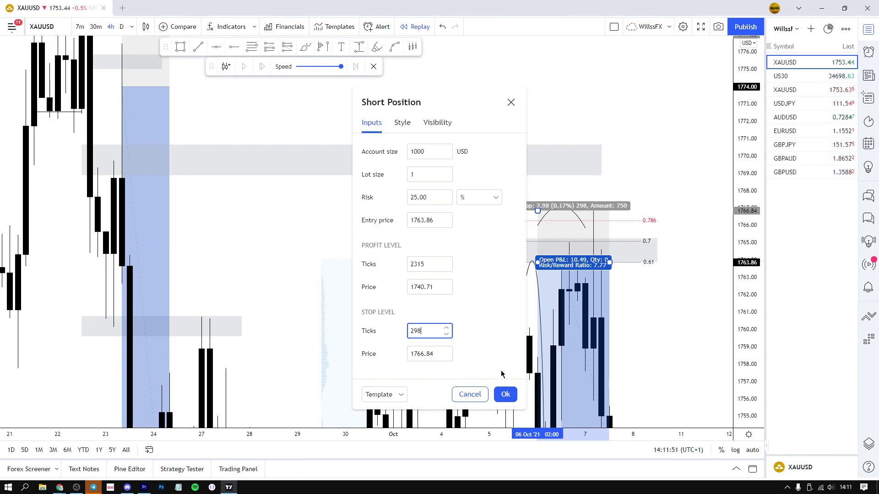
pyautogui.click(505, 394)
# Examine the 7 October wick against the short position's stop on the 30-minute chart
pyautogui.scroll(3, 712, 331)
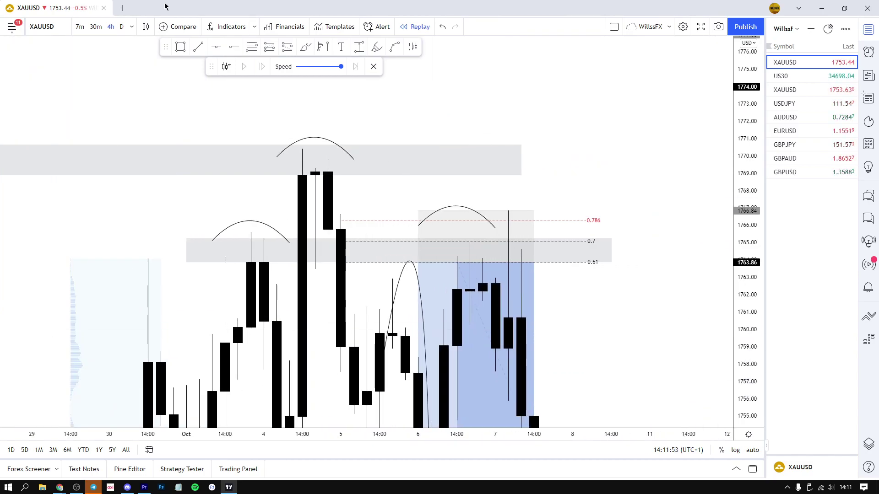
pyautogui.click(96, 27)
pyautogui.rightClick(457, 155)
pyautogui.click(481, 161)
pyautogui.scroll(4, 587, 133)
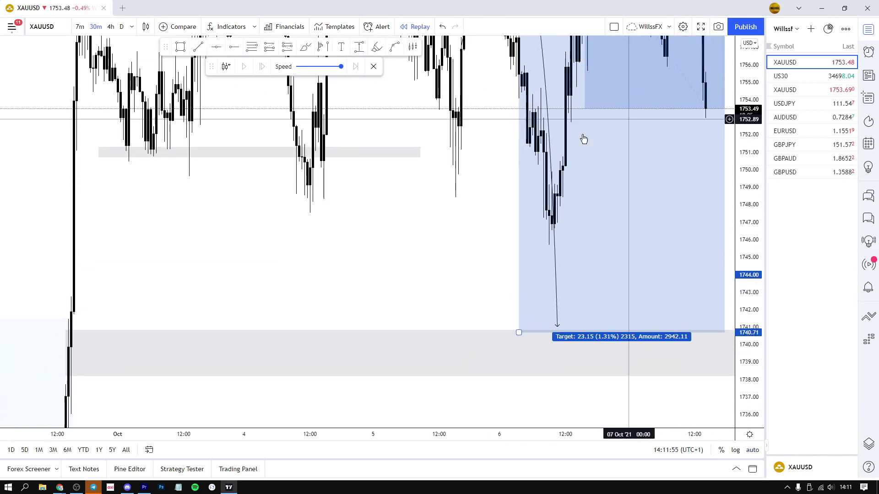
pyautogui.moveTo(476, 161); pyautogui.dragTo(325, 394)
pyautogui.moveTo(660, 258); pyautogui.dragTo(736, 351)
pyautogui.moveTo(744, 384); pyautogui.dragTo(755, 133)
pyautogui.scroll(7, 705, 139)
pyautogui.moveTo(747, 204); pyautogui.dragTo(746, 54)
pyautogui.moveTo(616, 73); pyautogui.dragTo(633, 134)
pyautogui.scroll(2, 724, 186)
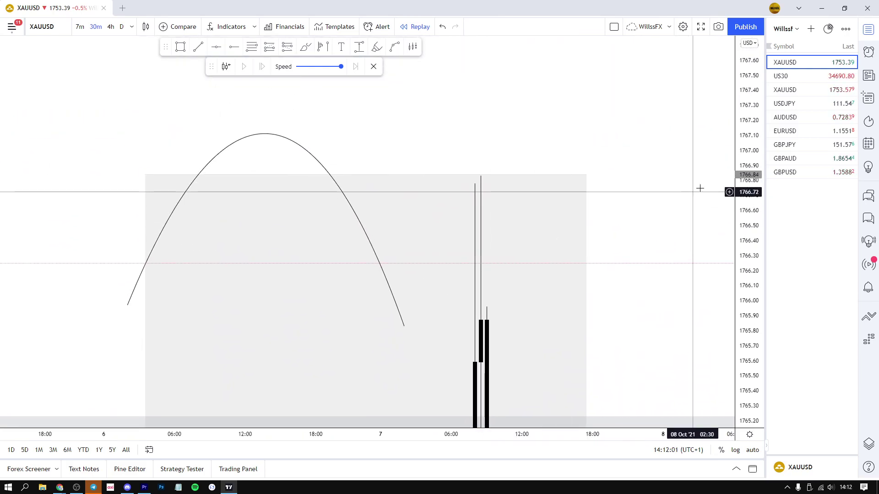
pyautogui.moveTo(749, 120); pyautogui.dragTo(766, 234)
pyautogui.scroll(-8, 687, 190)
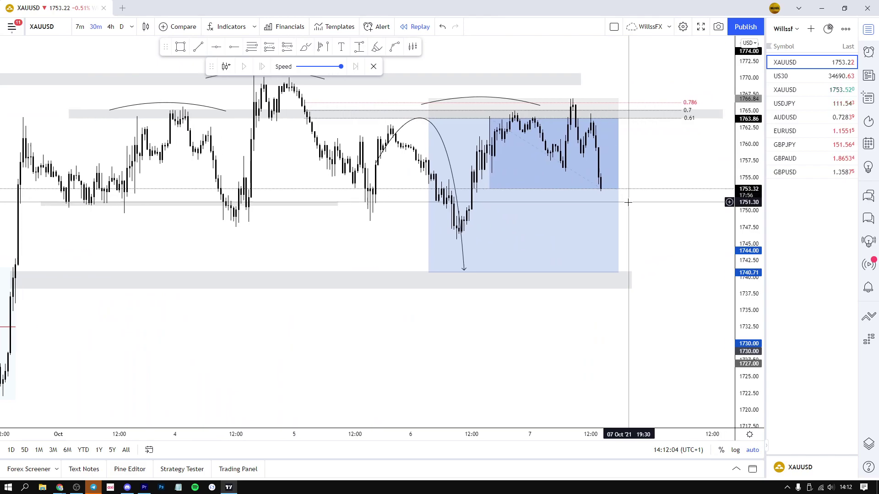
# Exit bar replay and return to the live 30-minute chart
pyautogui.moveTo(628, 202); pyautogui.dragTo(540, 251)
pyautogui.click(374, 66)
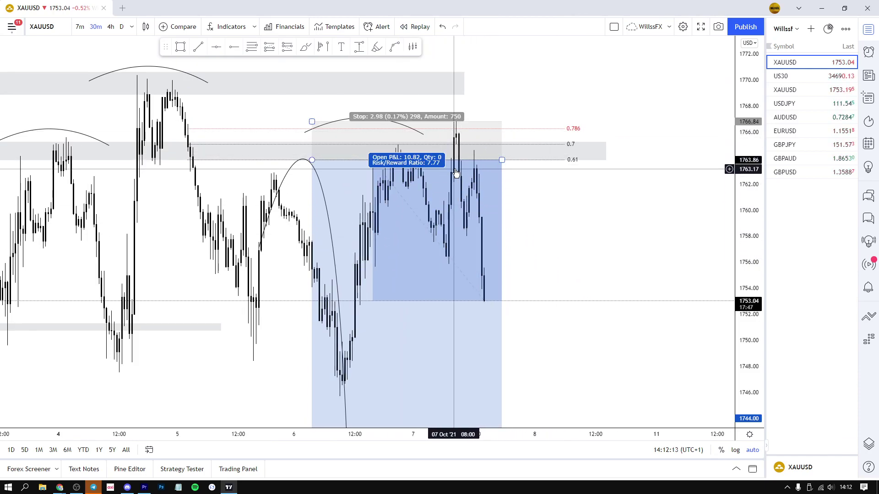
pyautogui.moveTo(512, 195); pyautogui.dragTo(534, 194)
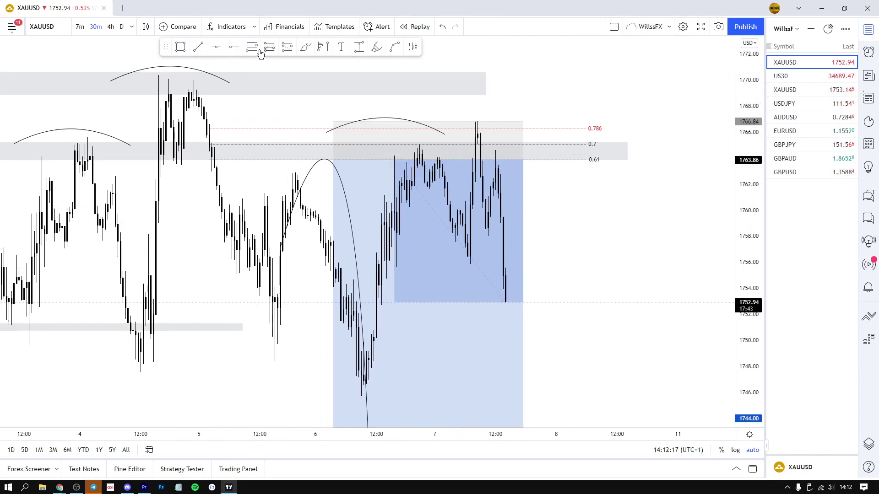
# Draw a Fib Retracement from the 7 October peak down to about 1758.7 and delete it
pyautogui.click(482, 134)
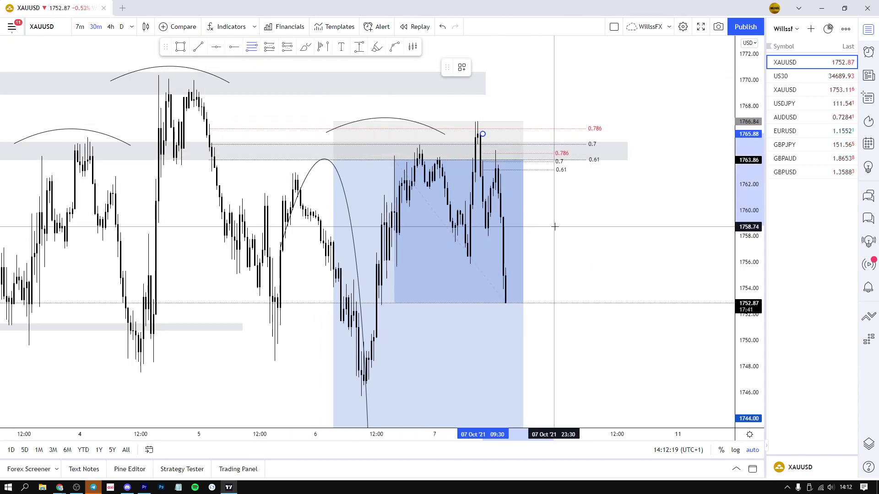
pyautogui.click(559, 229)
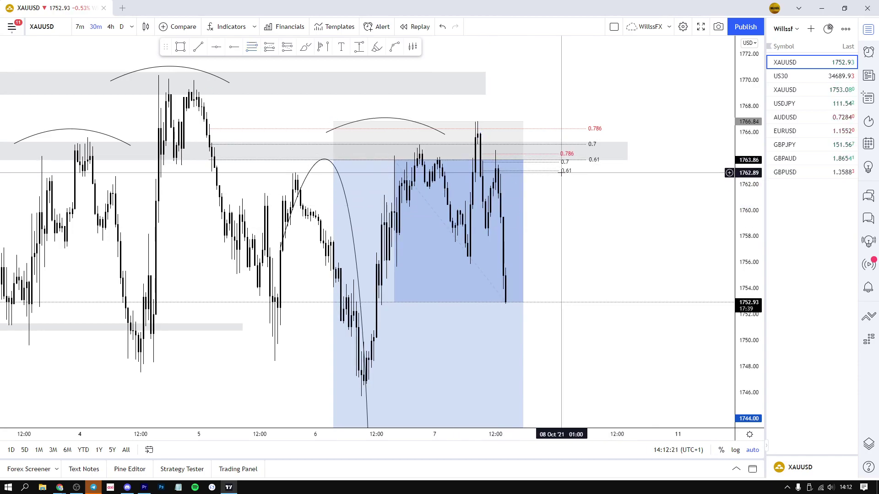
pyautogui.press('Delete')
# Delete the arcs drawn above the left shoulder and the head of the topping pattern
pyautogui.moveTo(600, 210); pyautogui.dragTo(617, 247)
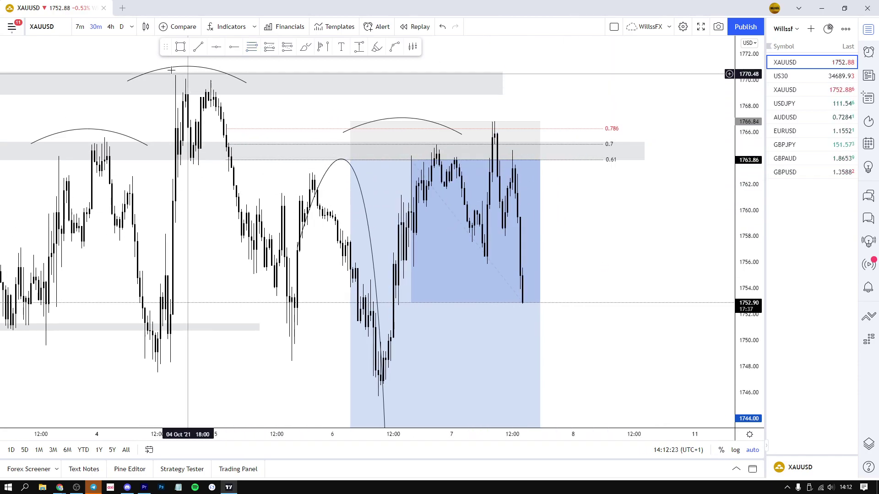
pyautogui.click(90, 130)
pyautogui.press('Delete')
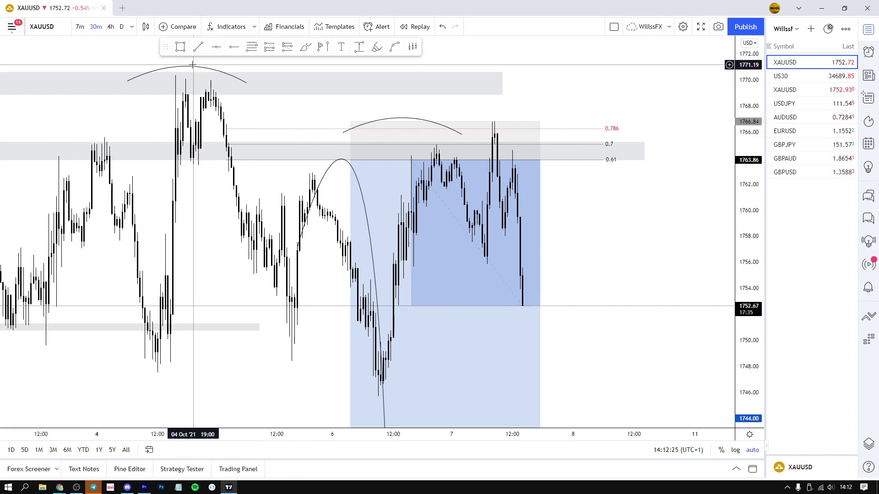
pyautogui.click(193, 67)
# Switch back to the 4-hour chart and frame the short position with its target zone
pyautogui.click(110, 26)
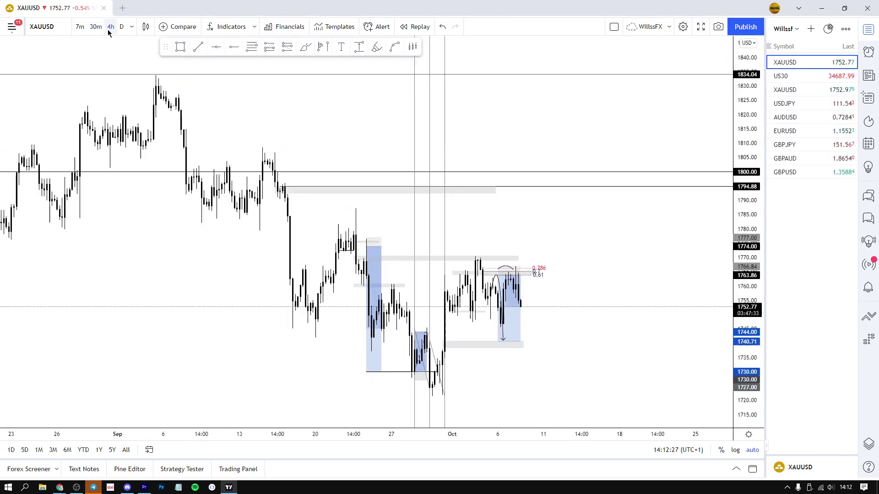
pyautogui.scroll(5, 691, 220)
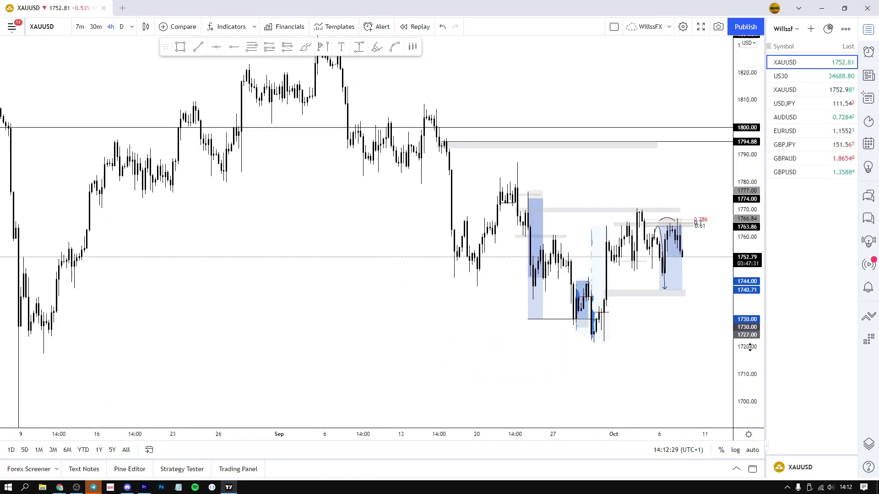
pyautogui.scroll(5, 691, 220)
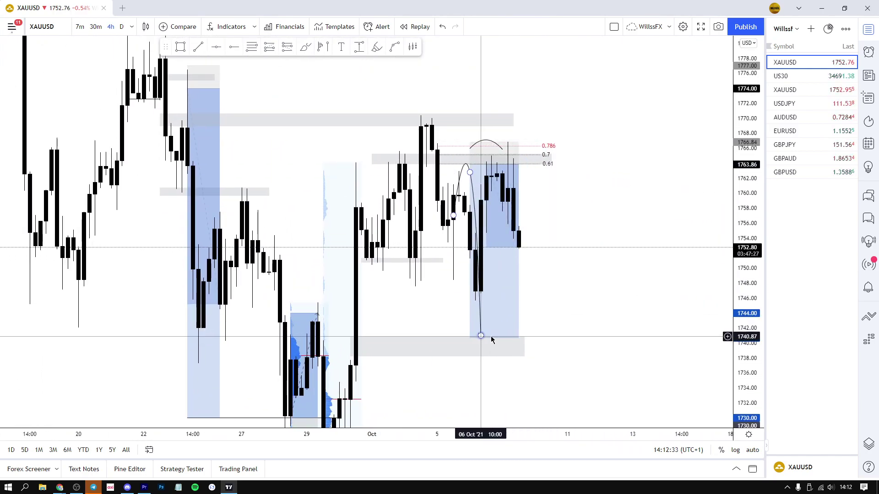
pyautogui.moveTo(567, 337); pyautogui.dragTo(569, 275)
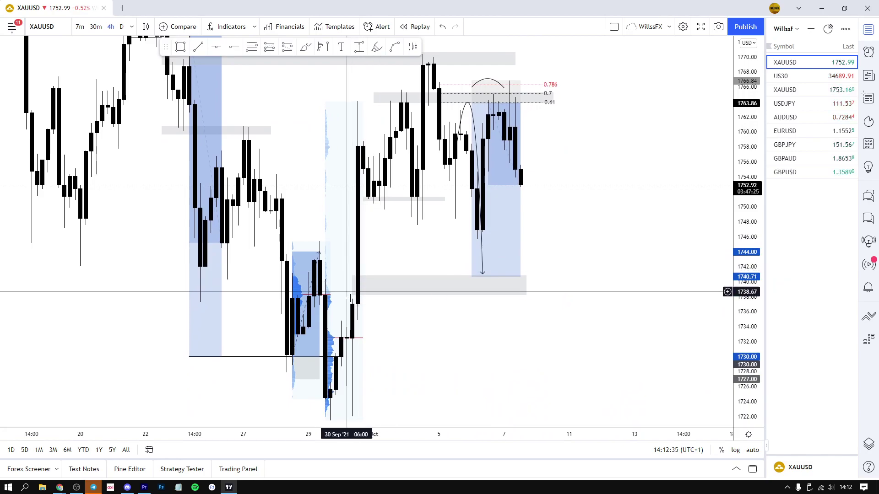
# Try to lower the top edge of the grey zone at the short position's target, and undo the change
pyautogui.click(442, 278)
pyautogui.moveTo(442, 279); pyautogui.dragTo(442, 307)
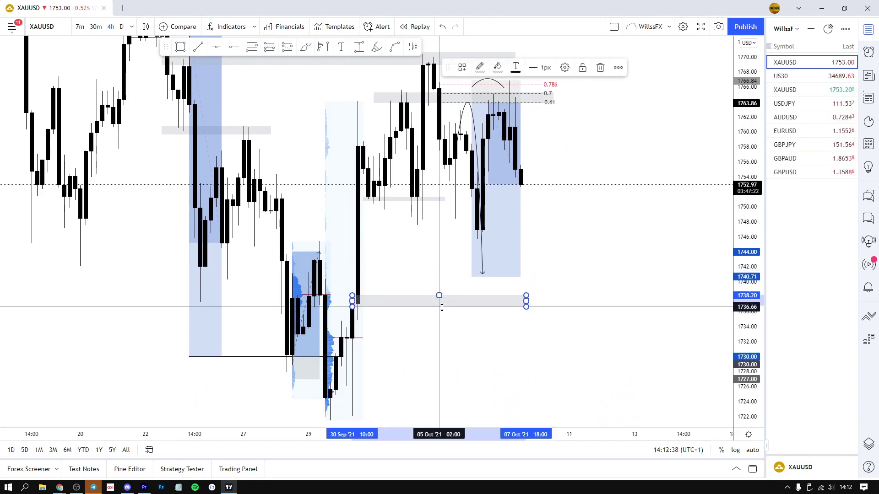
pyautogui.click(441, 29)
pyautogui.click(389, 303)
pyautogui.moveTo(546, 255); pyautogui.dragTo(529, 309)
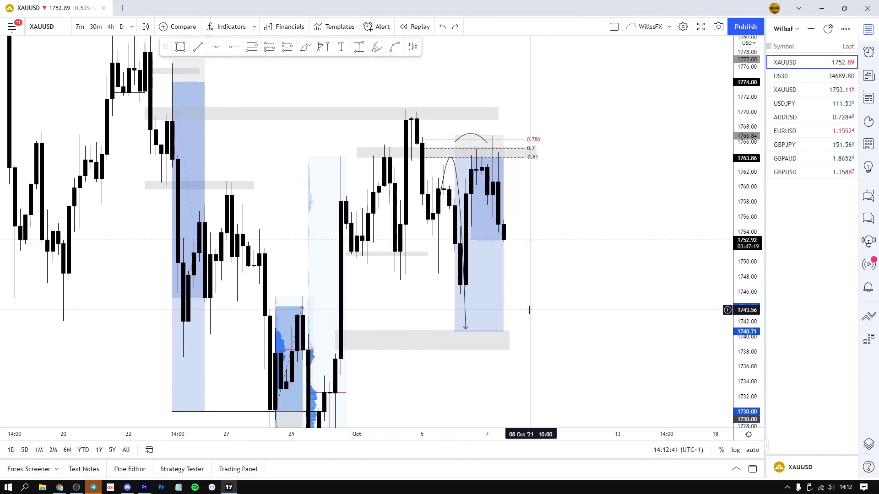
pyautogui.click(501, 234)
pyautogui.moveTo(514, 240); pyautogui.dragTo(518, 253)
pyautogui.moveTo(529, 232); pyautogui.dragTo(529, 269)
pyautogui.click(442, 28)
pyautogui.click(626, 135)
# Draw a projection curve from the latest candle, dipping to about 1747 and rising to the 1794.88 resistance line
pyautogui.moveTo(600, 132)
pyautogui.mouseDown()
pyautogui.moveTo(599, 214)
pyautogui.moveTo(568, 187)
pyautogui.mouseUp()
pyautogui.moveTo(742, 129); pyautogui.dragTo(742, 176)
pyautogui.scroll(-4, 674, 194)
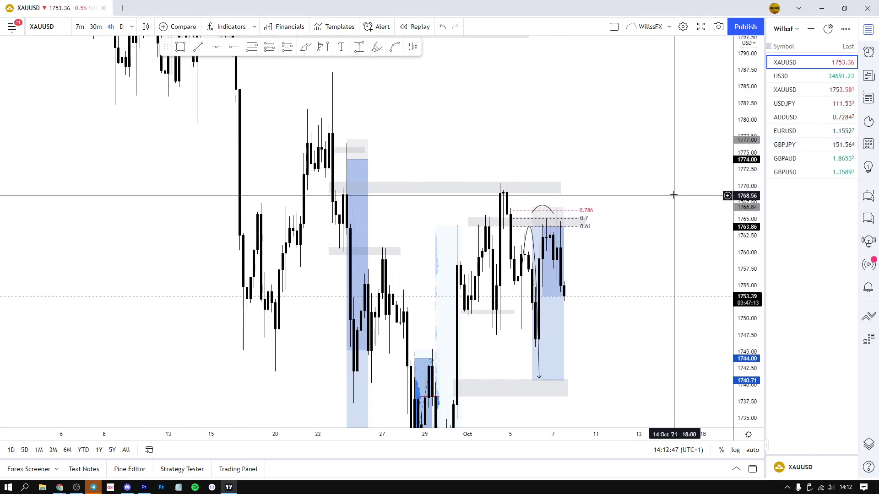
pyautogui.scroll(2, 674, 194)
pyautogui.moveTo(755, 138); pyautogui.dragTo(752, 172)
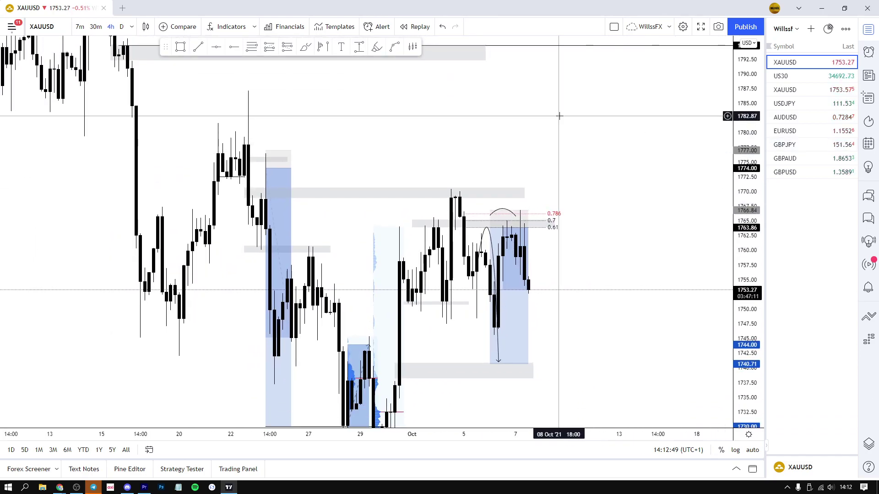
pyautogui.scroll(-2, 625, 171)
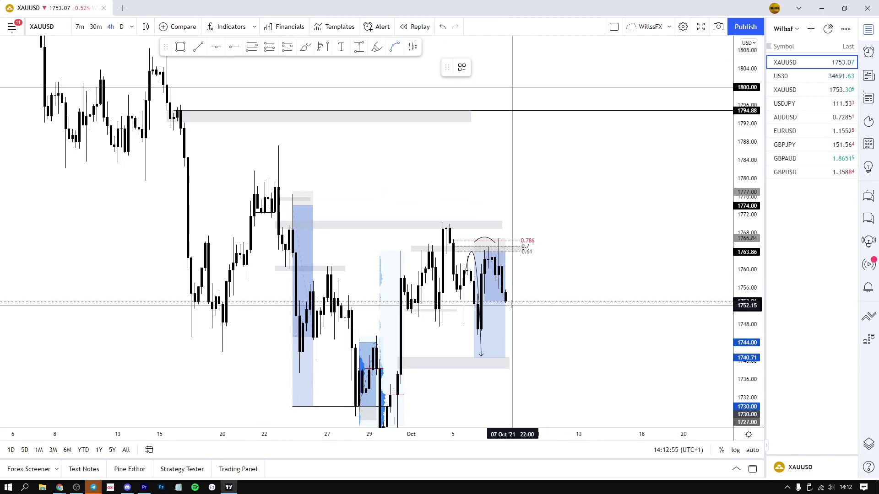
pyautogui.moveTo(533, 323); pyautogui.dragTo(575, 112)
pyautogui.moveTo(520, 315); pyautogui.dragTo(544, 308)
pyautogui.click(602, 259)
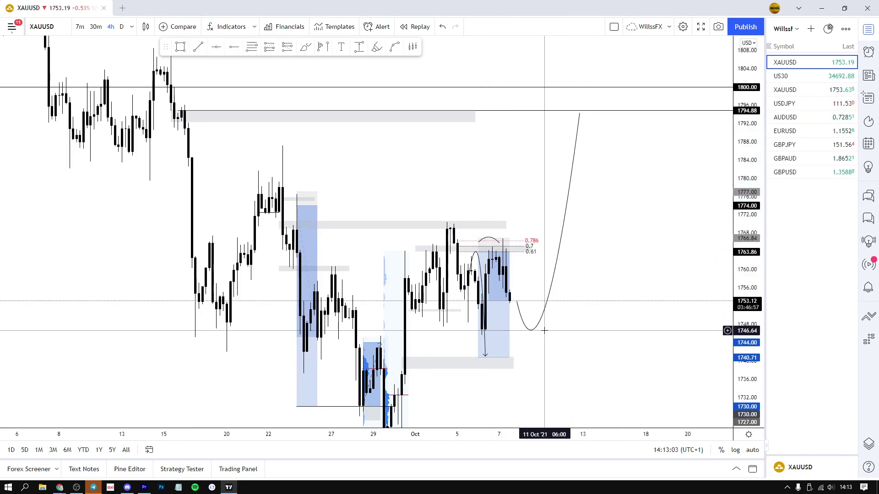
pyautogui.click(421, 368)
pyautogui.moveTo(569, 365); pyautogui.dragTo(568, 371)
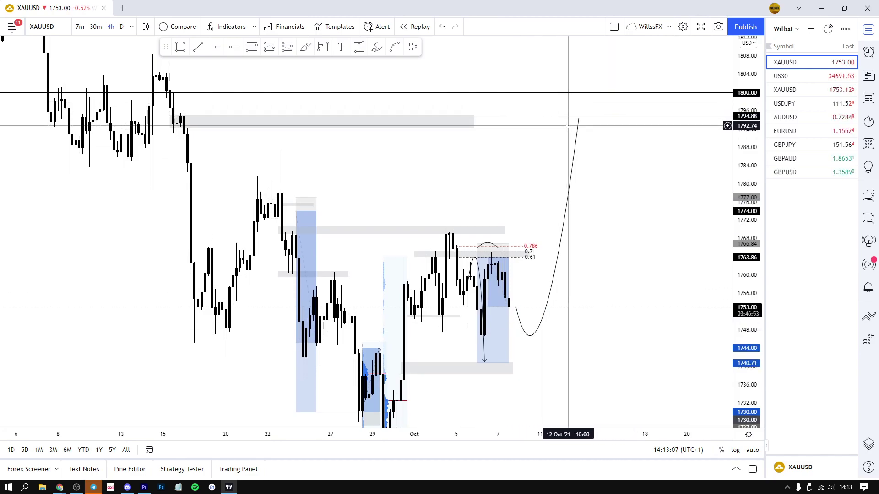
# Switch XAUUSD to the 30-minute chart and view the short position with the projection curve beyond the latest candle
pyautogui.moveTo(609, 187); pyautogui.dragTo(613, 191)
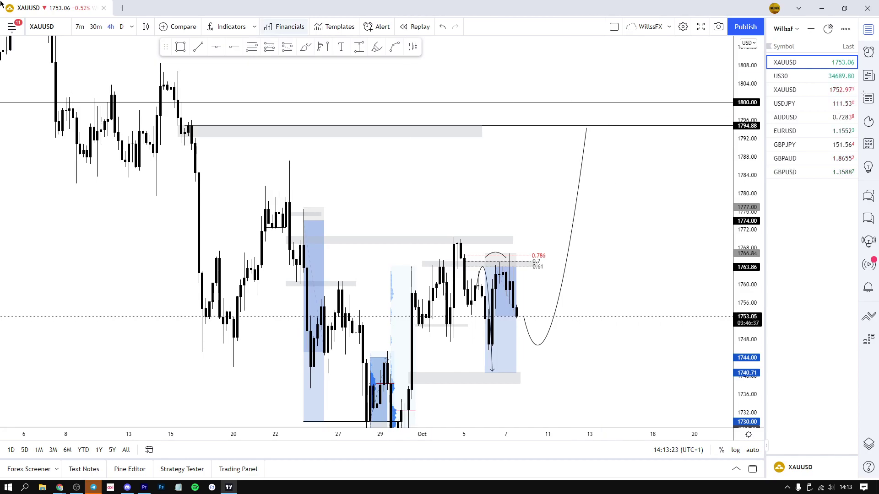
pyautogui.click(96, 27)
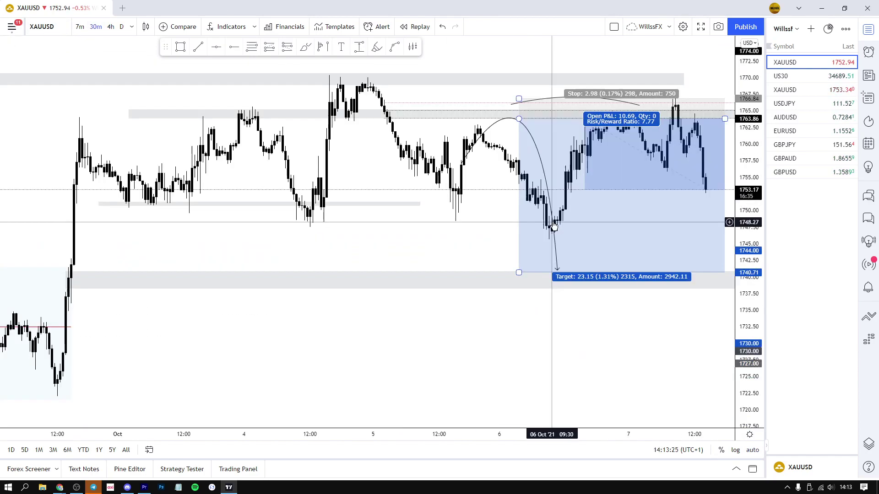
pyautogui.moveTo(631, 316); pyautogui.dragTo(401, 315)
# Open the US30 chart on the 4-hour timeframe and frame the grey zone near 33900 with its upward projection curve
pyautogui.click(790, 76)
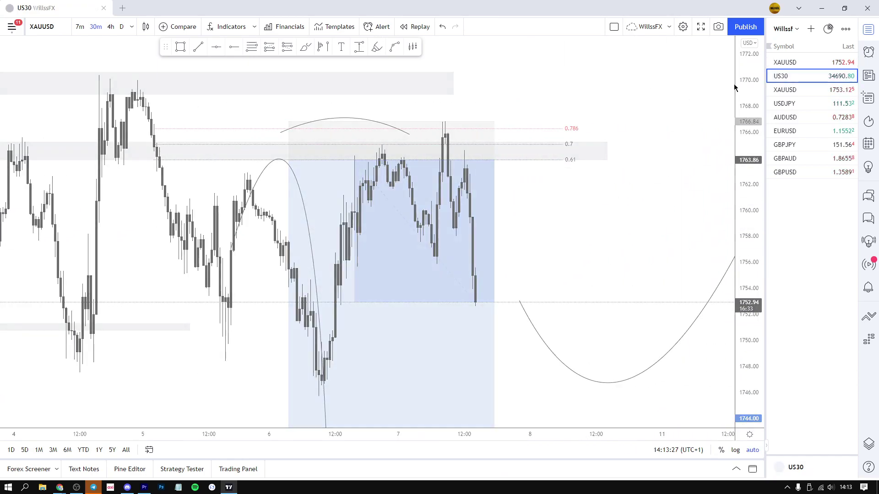
pyautogui.click(110, 26)
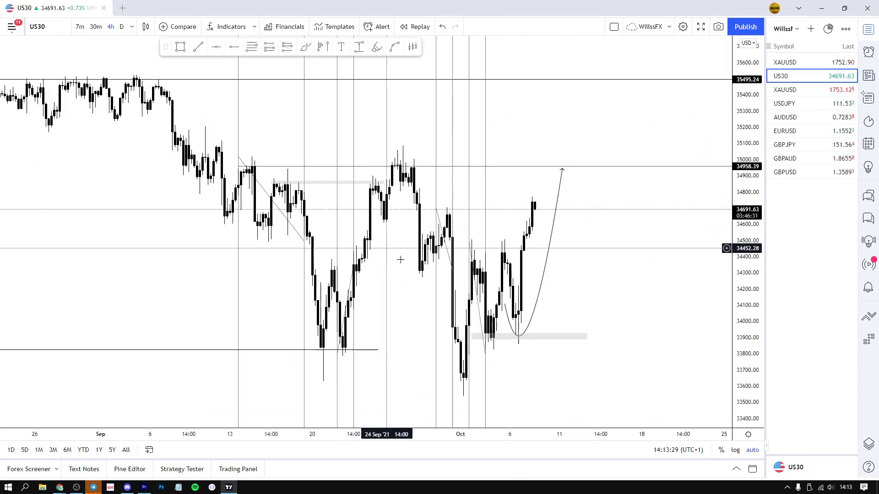
pyautogui.scroll(4, 613, 292)
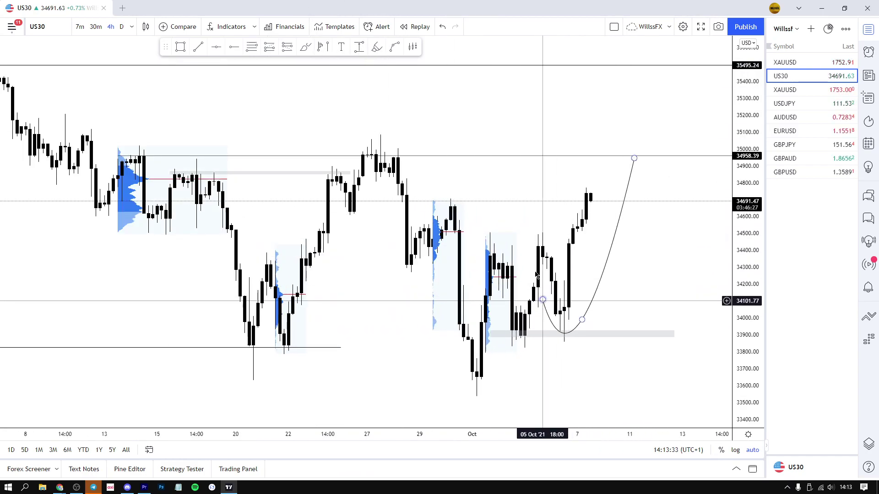
pyautogui.scroll(4, 636, 400)
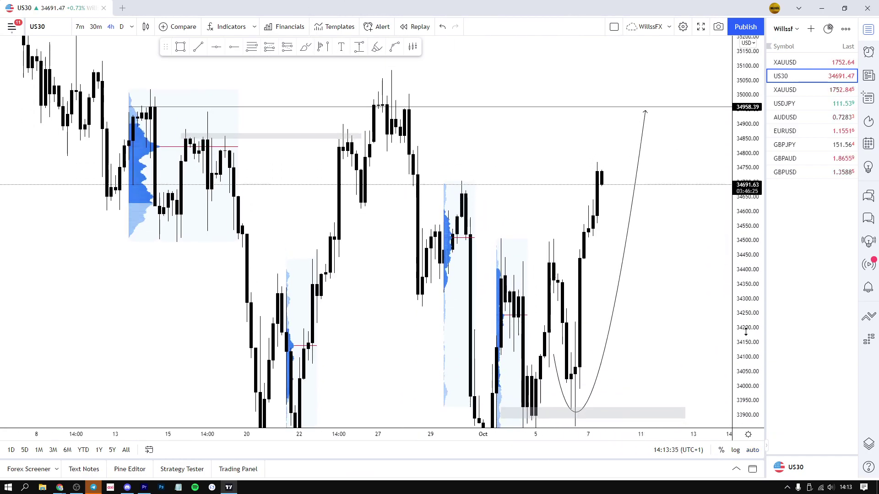
pyautogui.scroll(1, 625, 200)
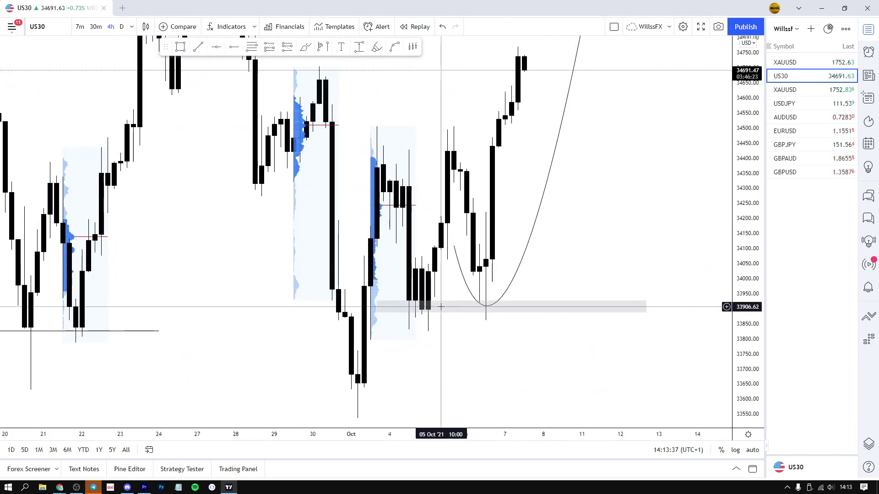
pyautogui.moveTo(561, 194); pyautogui.dragTo(548, 216)
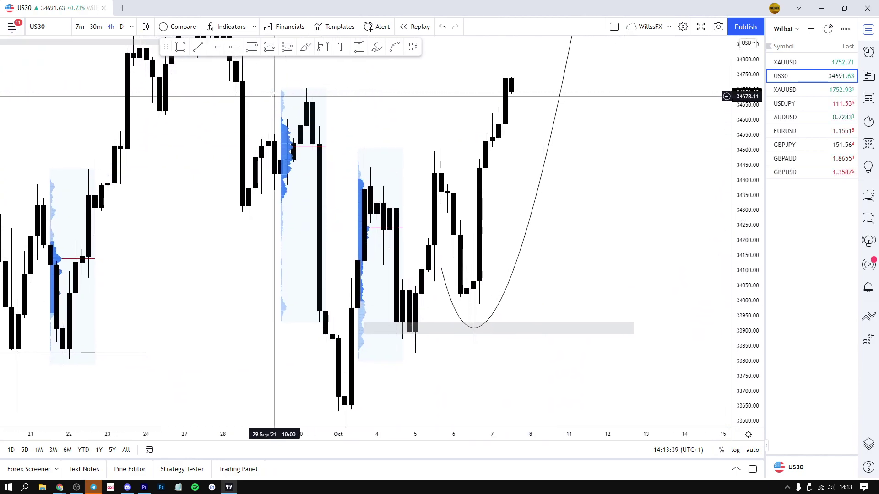
# Draw a Fibonacci retracement on US30 from about 33896 at the 5 October low up to about 34424
pyautogui.click(421, 332)
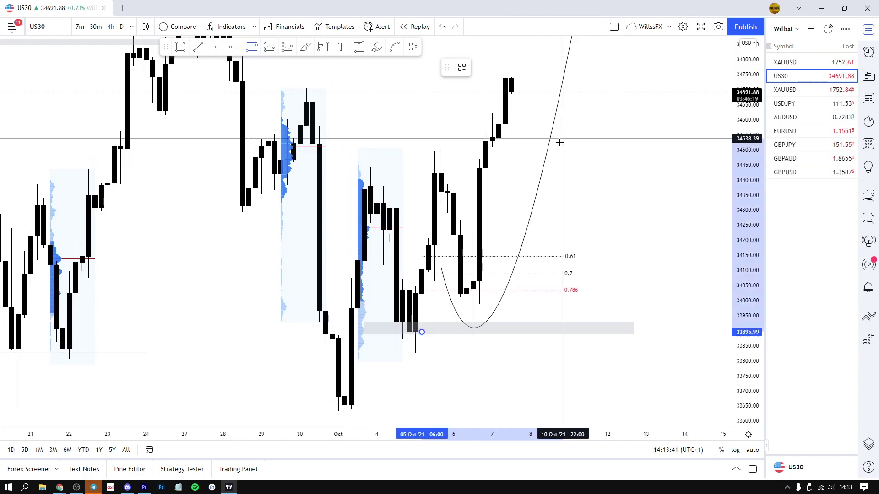
pyautogui.click(542, 172)
pyautogui.click(607, 190)
pyautogui.moveTo(617, 238); pyautogui.dragTo(599, 238)
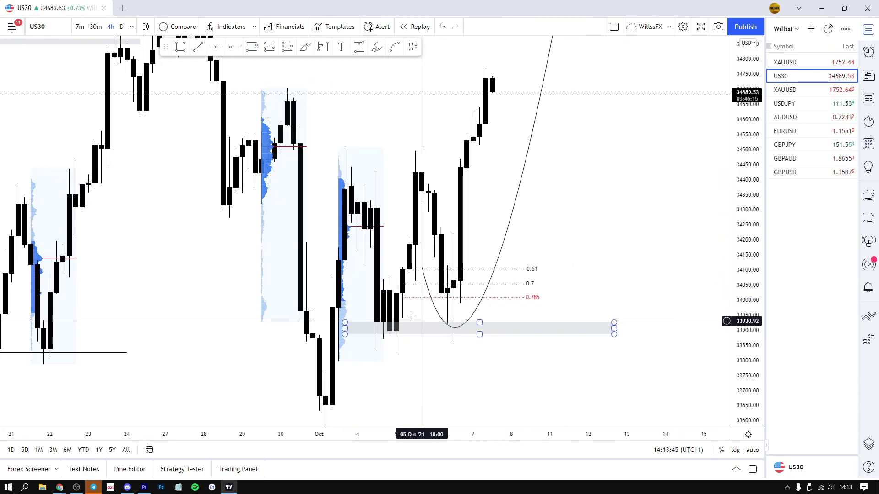
# Delete the Fibonacci retracement drawn above the grey zone on US30
pyautogui.click(360, 348)
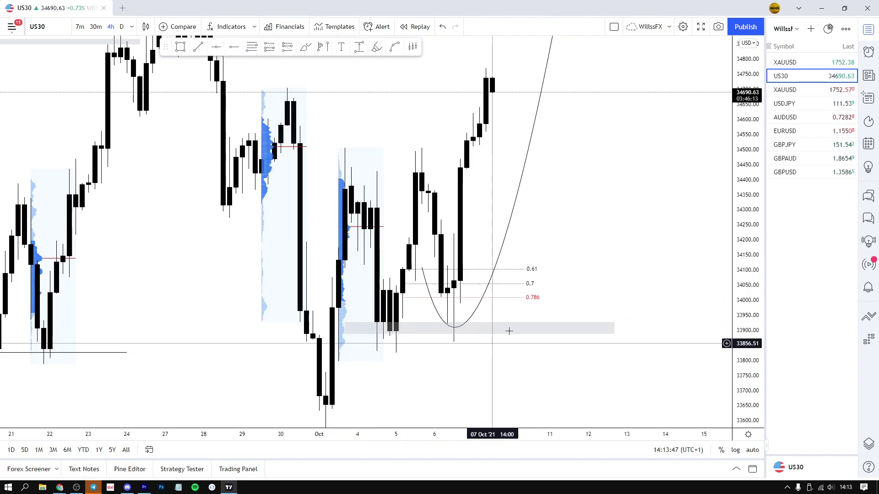
pyautogui.moveTo(421, 267); pyautogui.dragTo(435, 295)
pyautogui.click(474, 354)
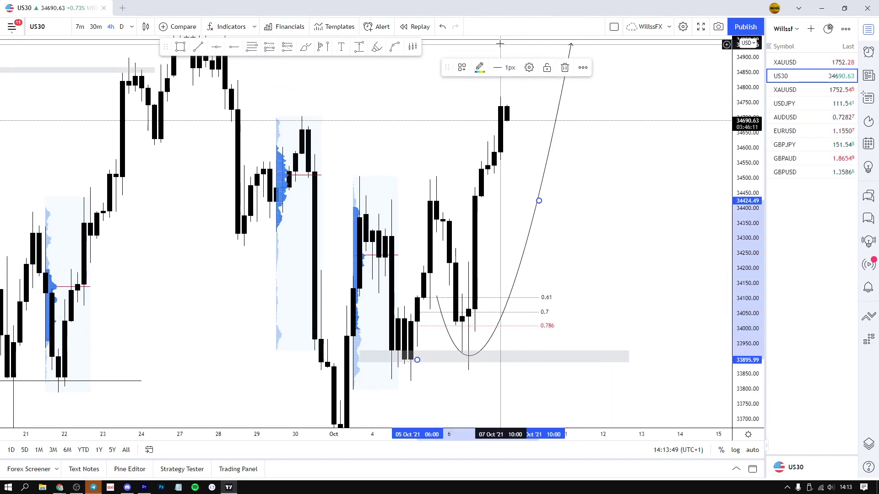
pyautogui.click(564, 68)
# Examine US30's rally from the grey zone along the projection curve towards the 34958.39 line
pyautogui.moveTo(591, 227); pyautogui.dragTo(592, 257)
pyautogui.moveTo(743, 177); pyautogui.dragTo(721, 212)
pyautogui.scroll(-1, 650, 194)
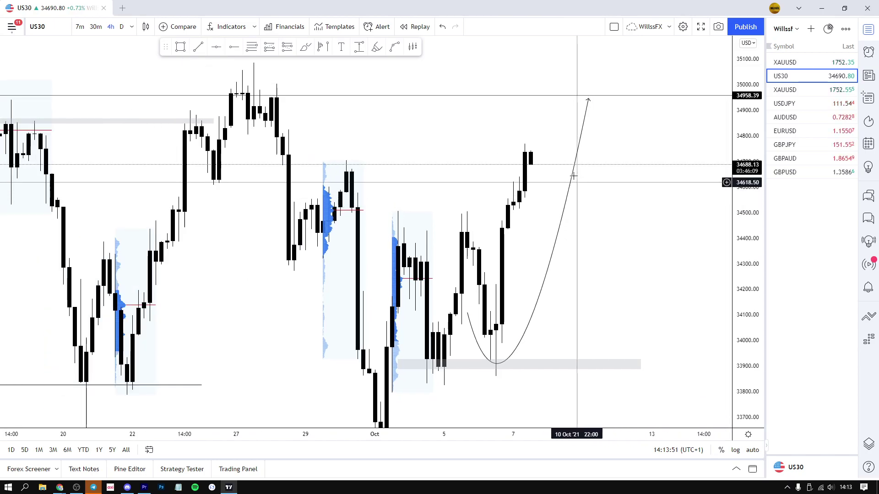
pyautogui.click(521, 360)
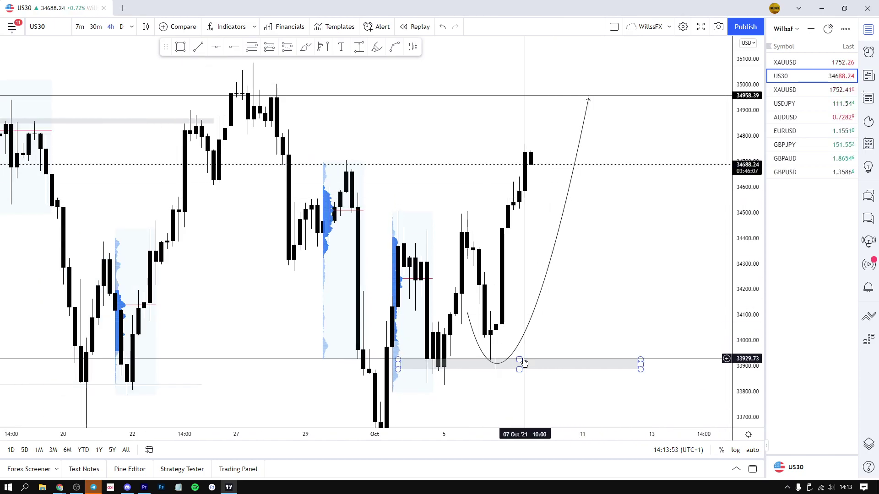
pyautogui.moveTo(558, 151); pyautogui.dragTo(559, 144)
pyautogui.click(559, 150)
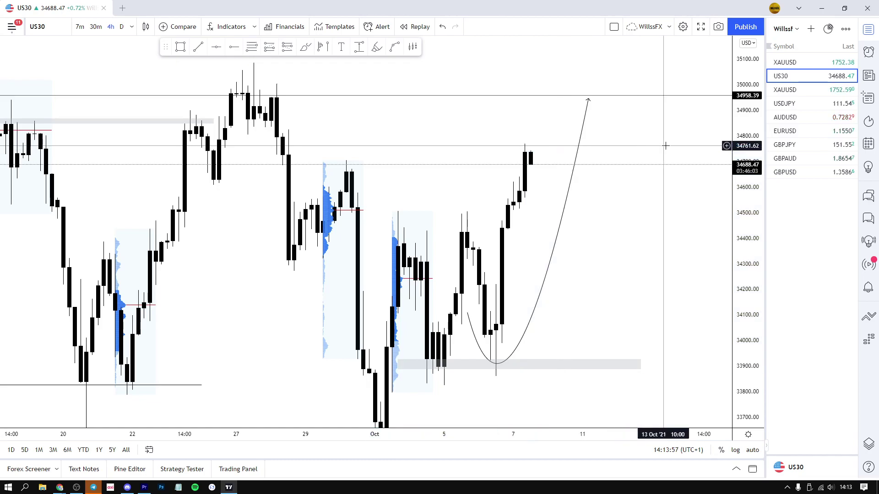
# Return to the XAUUSD 4-hour chart and frame the short position, its target zone and the projection curve
pyautogui.click(779, 64)
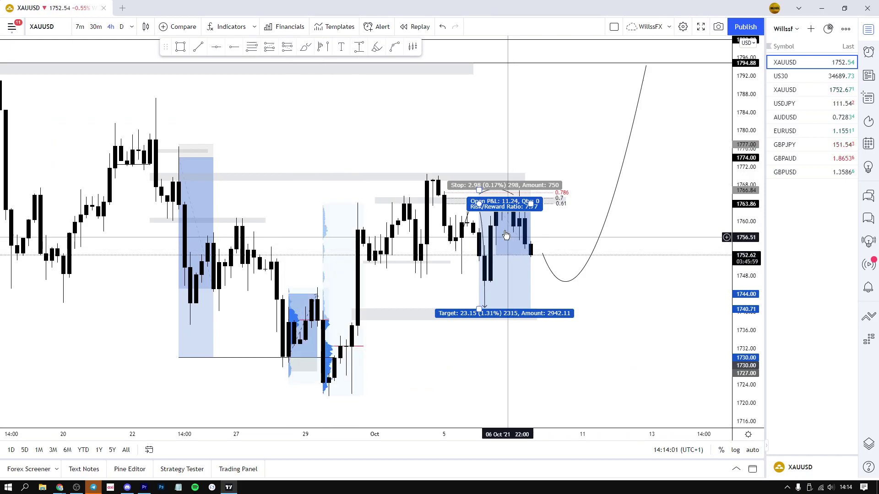
pyautogui.moveTo(744, 256); pyautogui.dragTo(696, 241)
pyautogui.scroll(-1, 685, 234)
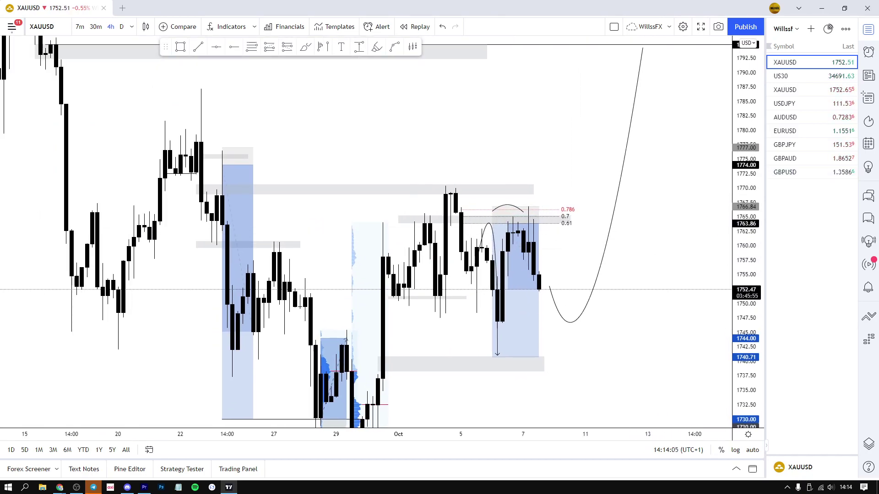